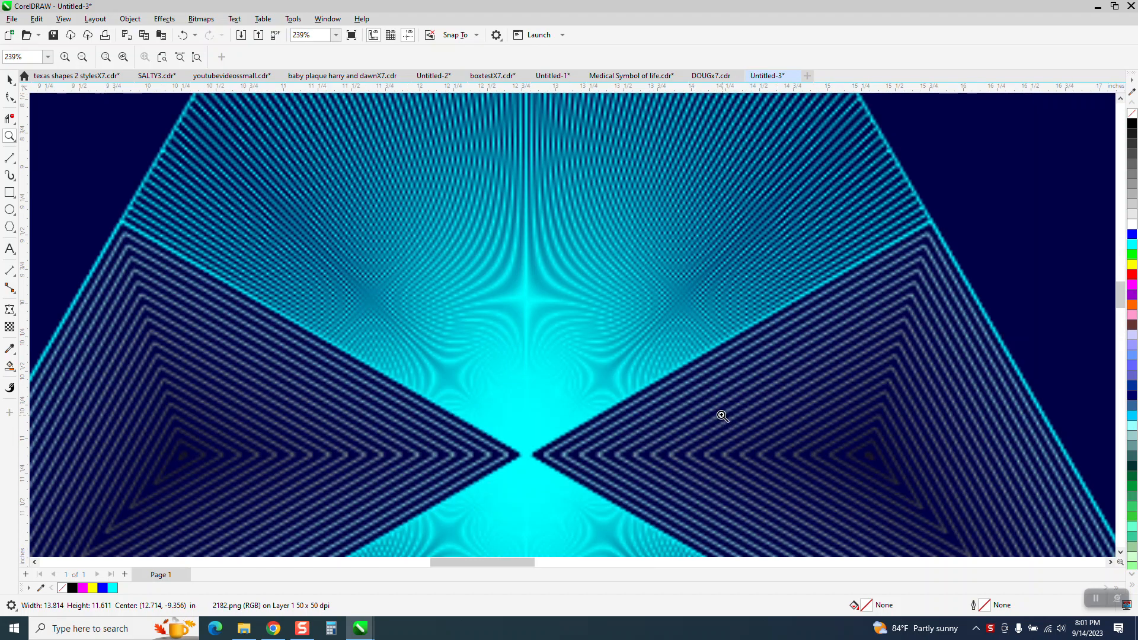
Examine the line pattern inside the triangle of the reference image up close and as a whole
scroll(403, 378, down, 1)
scroll(403, 378, down, 2)
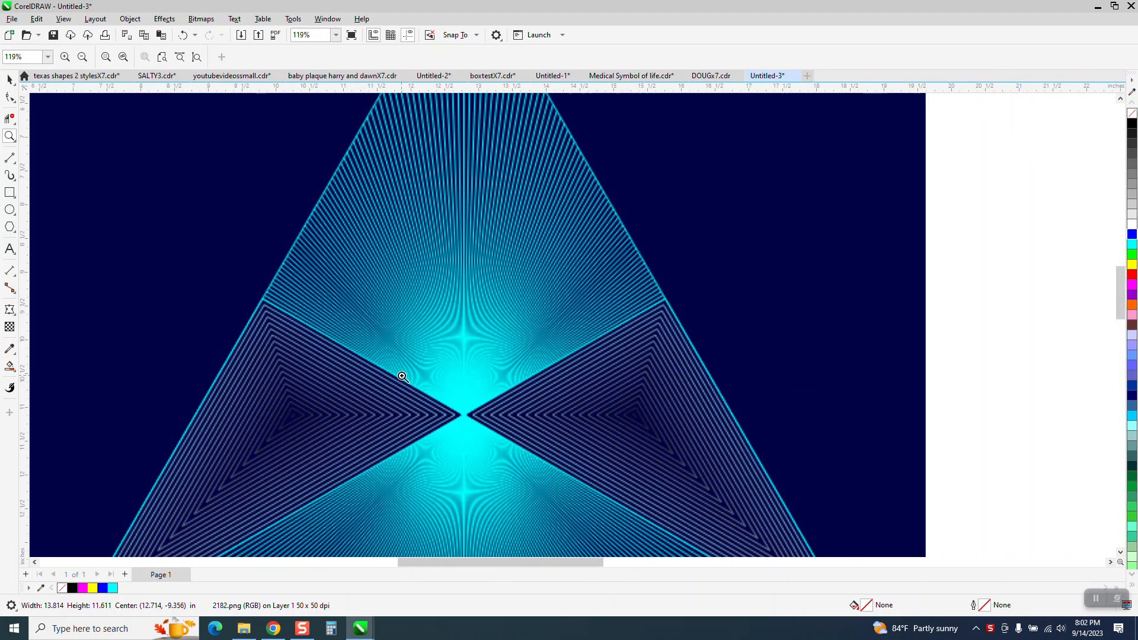
scroll(403, 377, down, 2)
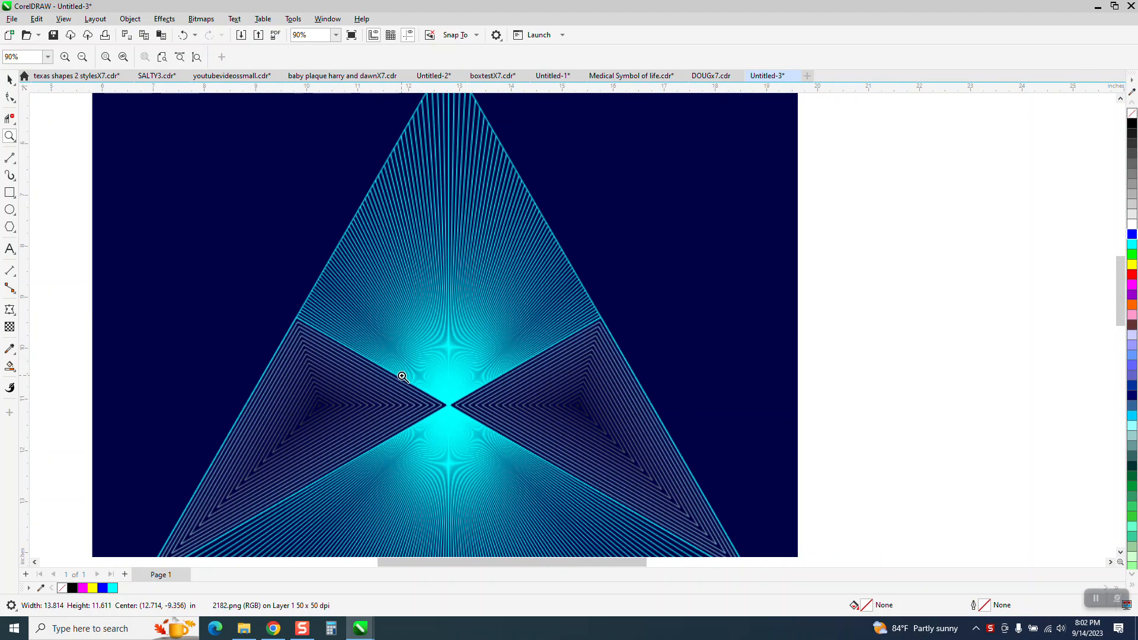
scroll(403, 377, down, 1)
drag(431, 139, 558, 384)
scroll(516, 315, down, 3)
drag(477, 293, 527, 380)
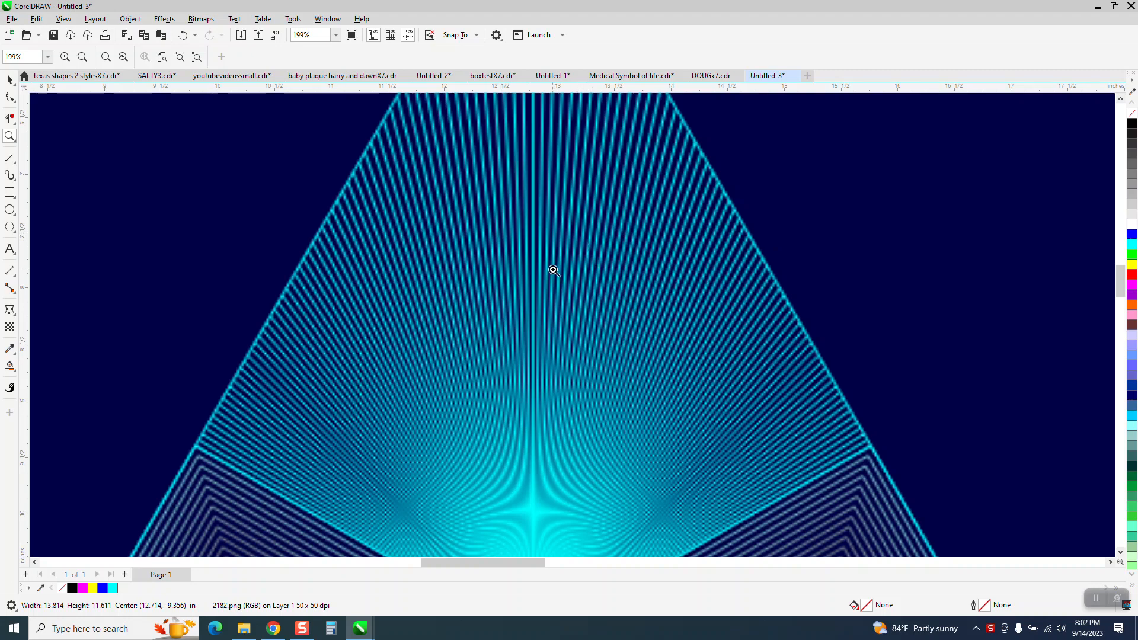
scroll(481, 234, down, 2)
scroll(650, 422, down, 1)
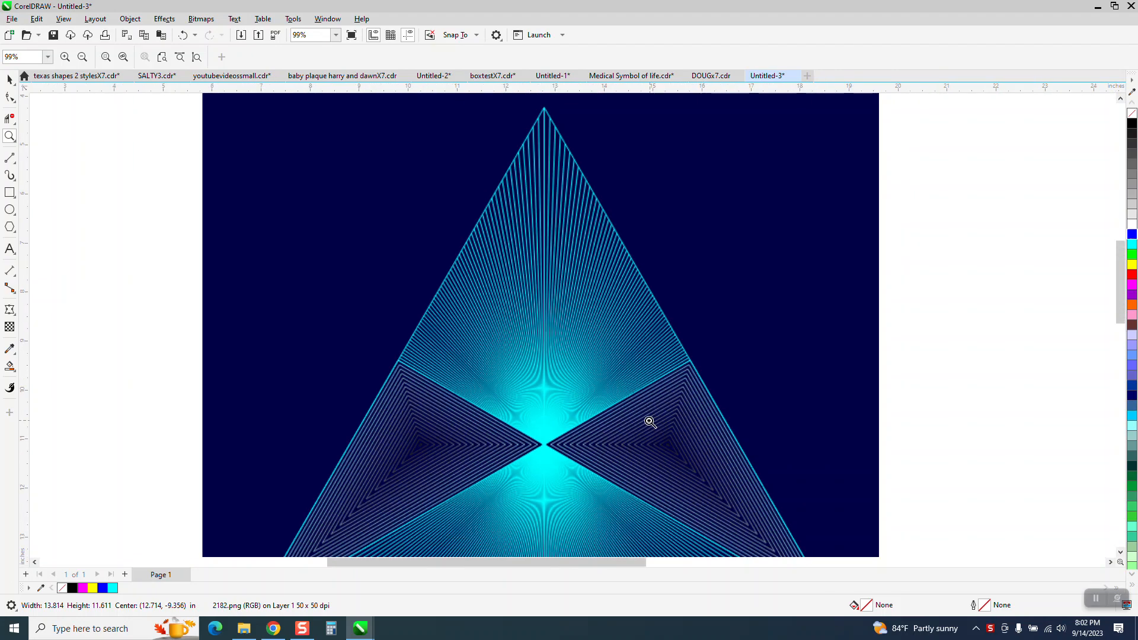
scroll(651, 422, down, 3)
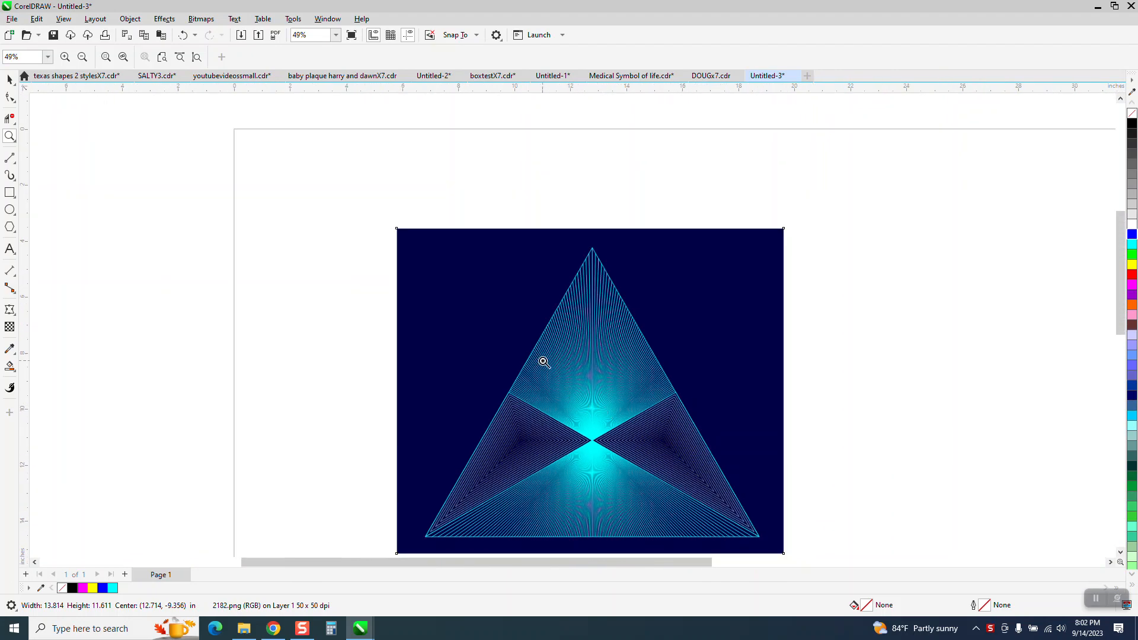
Move the reference image off the drawing area to overlap only the page's upper-left corner
click(9, 80)
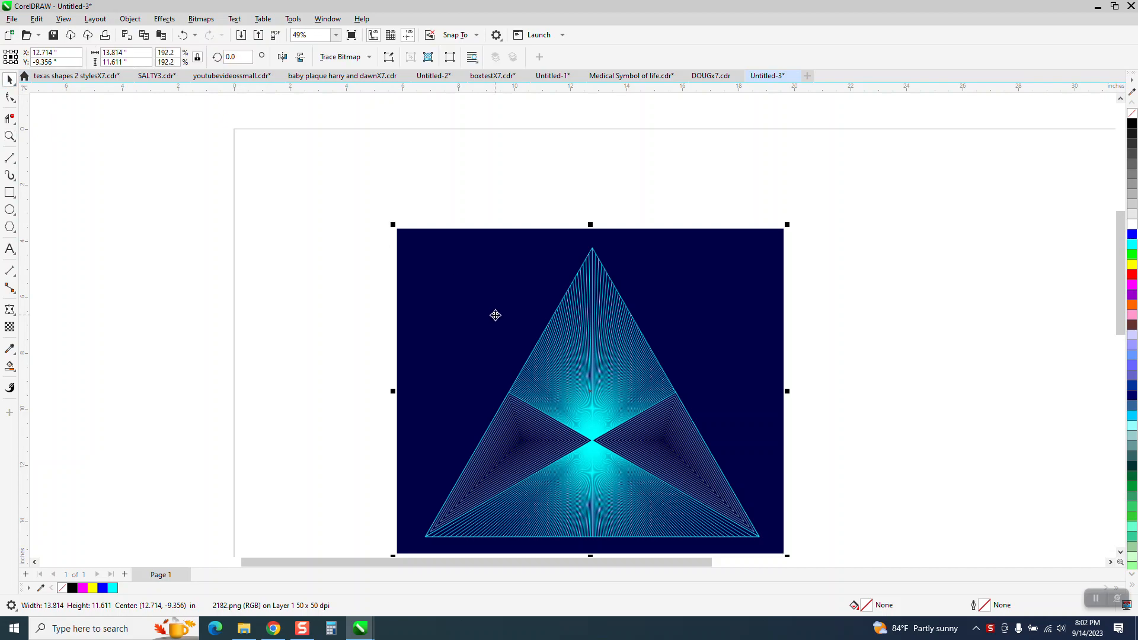
scroll(481, 302, down, 1)
drag(493, 305, 198, 211)
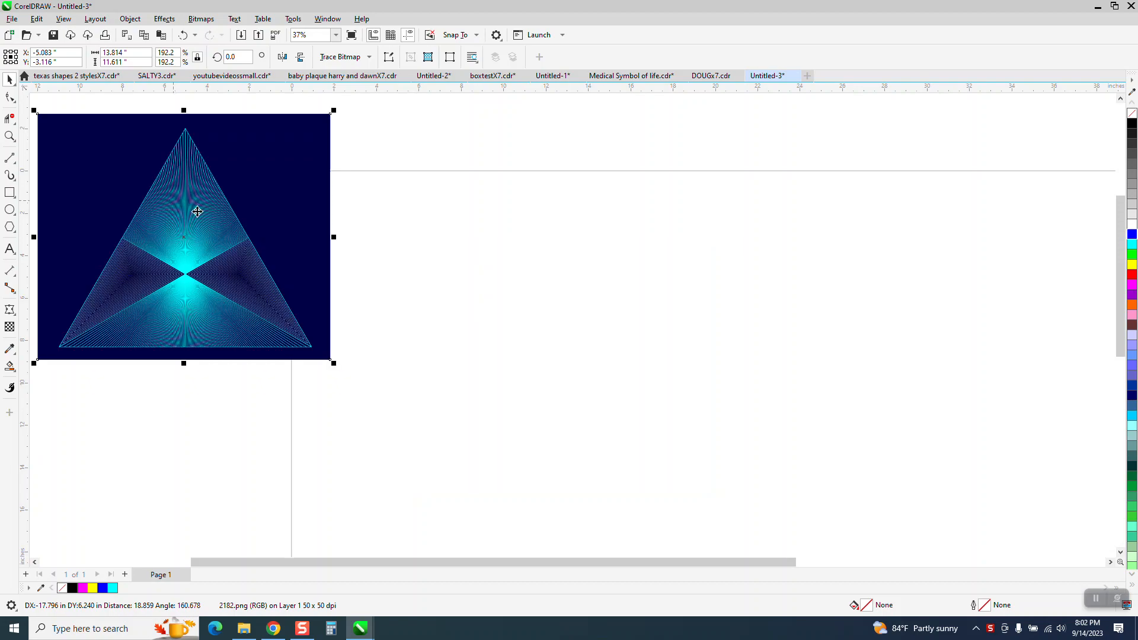
scroll(447, 279, down, 2)
drag(339, 277, 316, 233)
scroll(498, 305, down, 2)
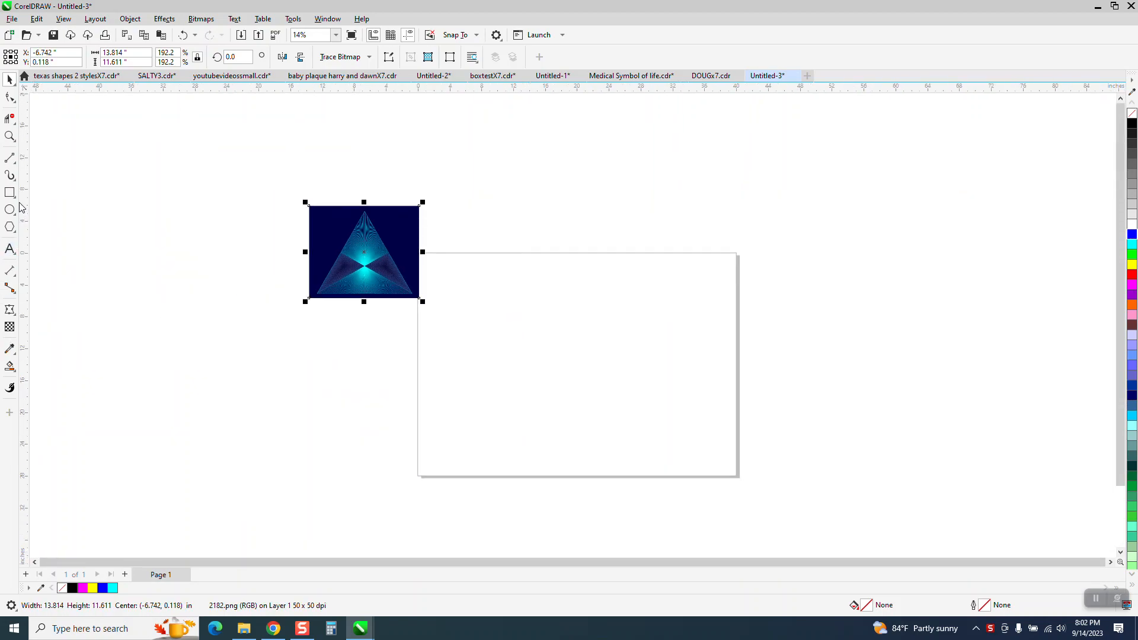
click(15, 236)
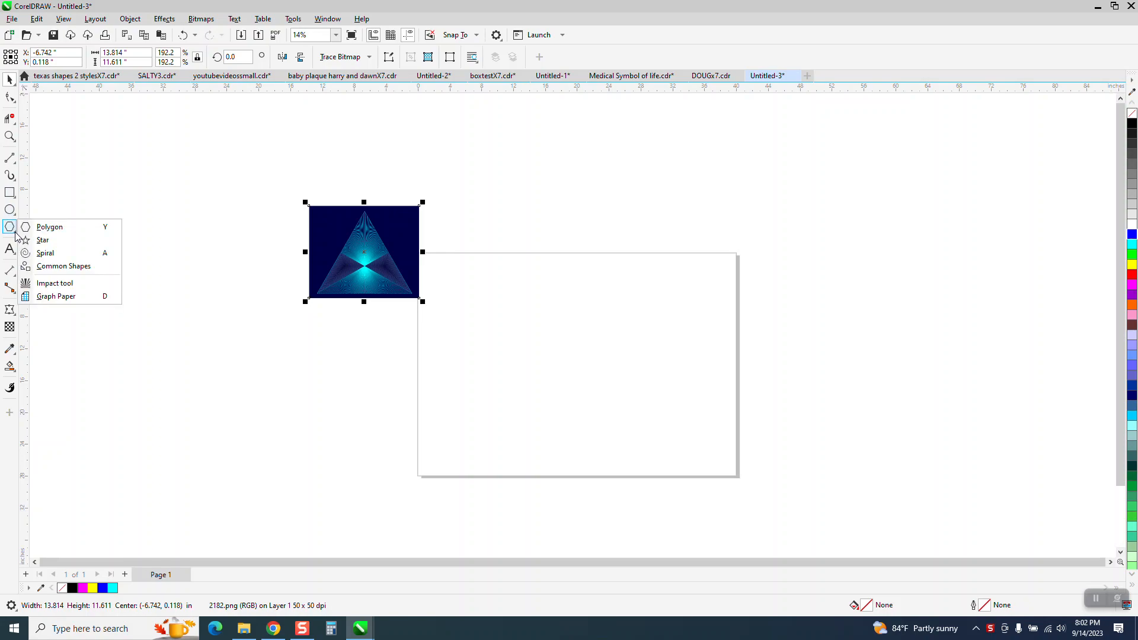
click(43, 228)
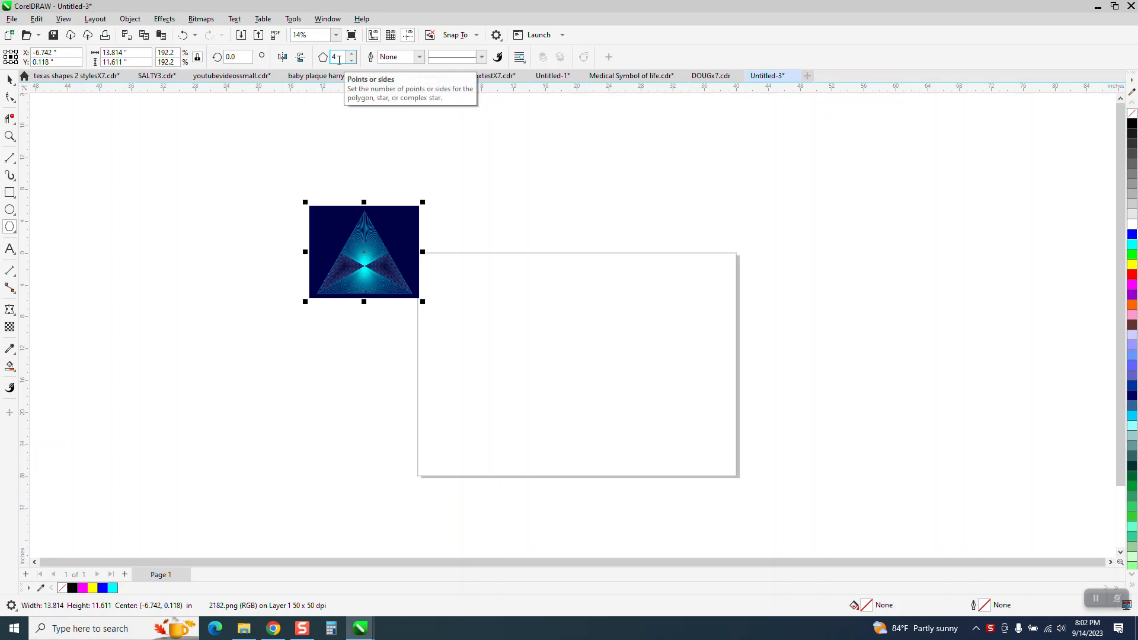
drag(620, 312, 545, 460)
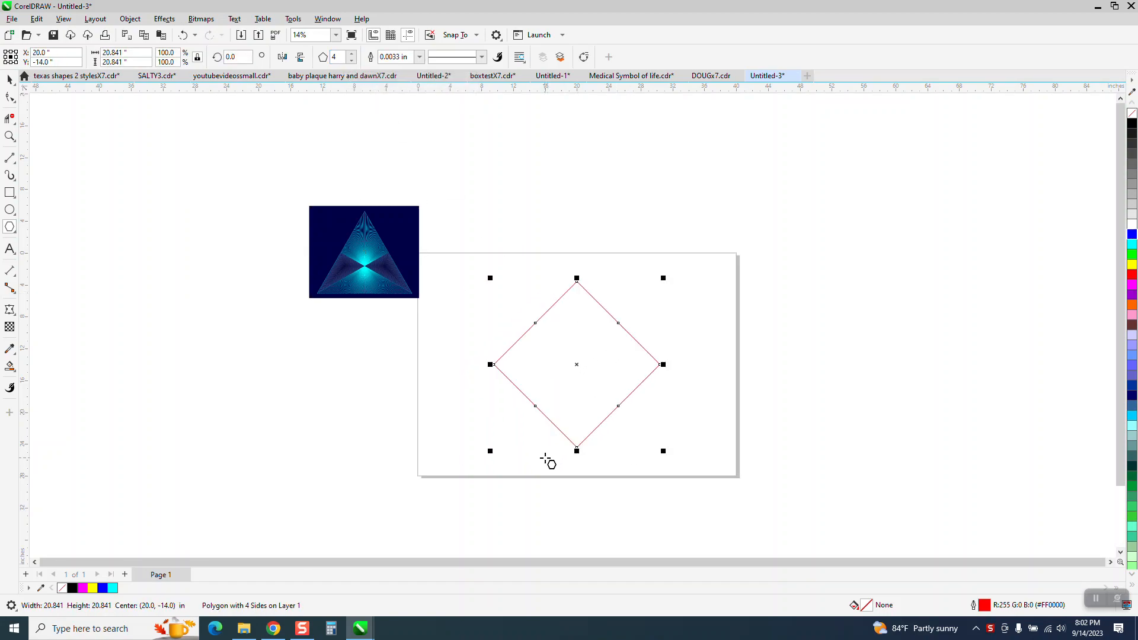
click(352, 60)
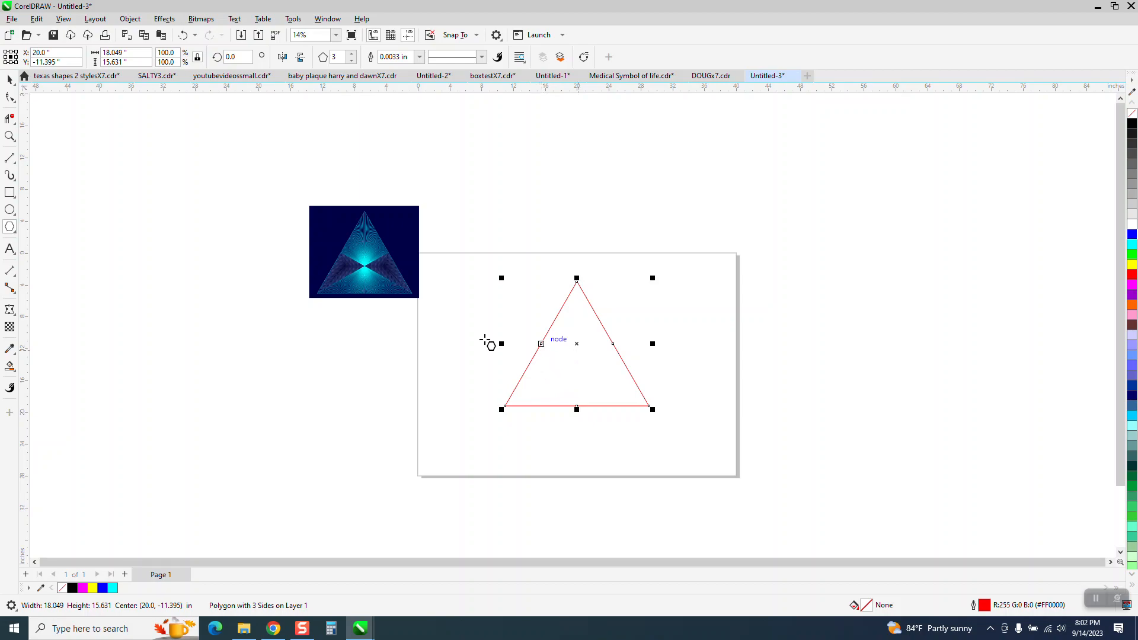
click(10, 79)
key(p)
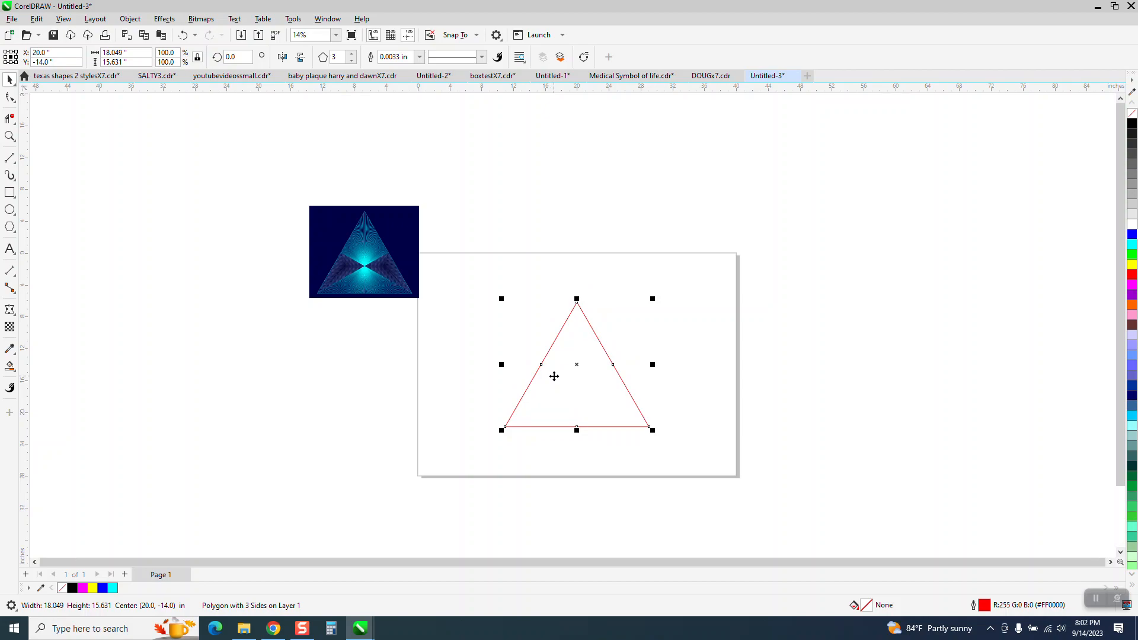
key(Delete)
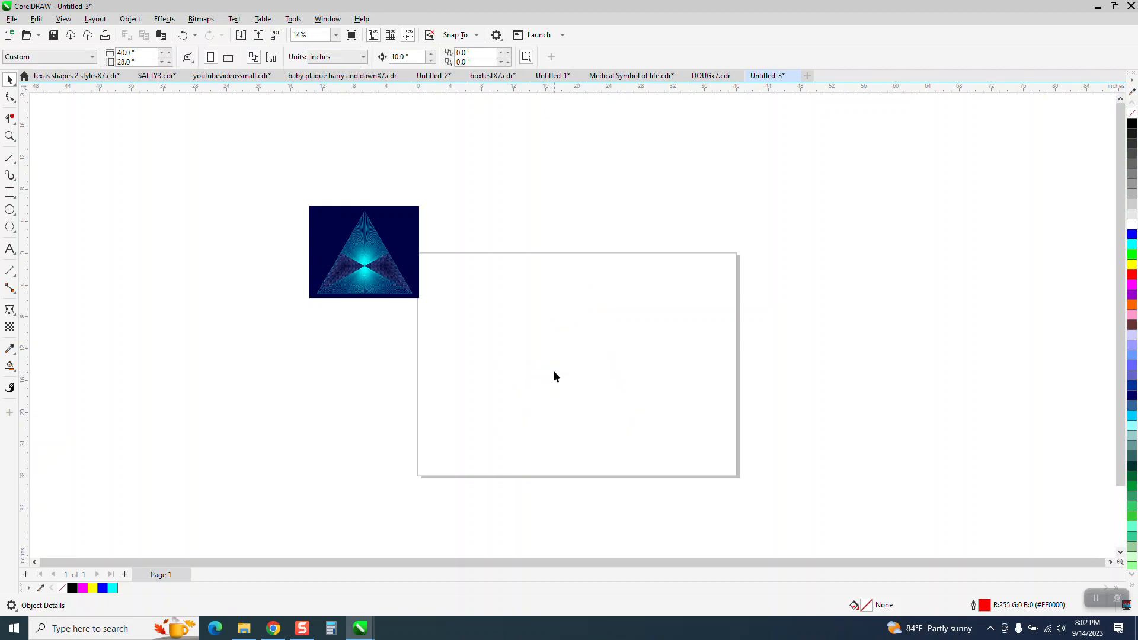
Draw a four-sided polygon about 24.2 in wide and high, centred on the page, and change it to 3 sides
click(9, 227)
drag(635, 297, 531, 472)
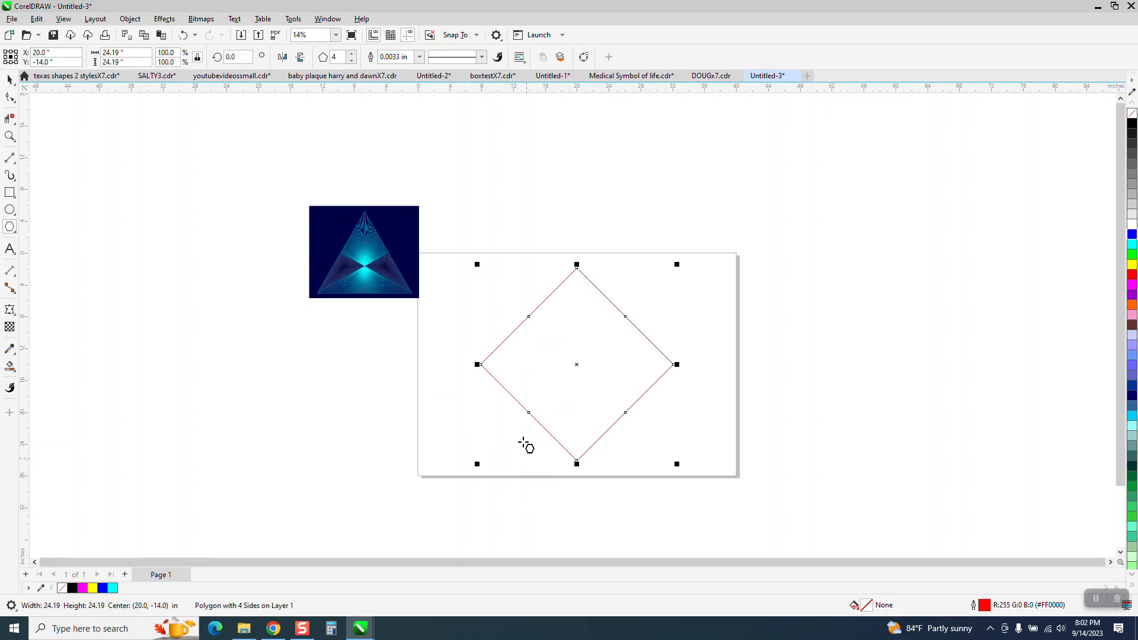
click(351, 60)
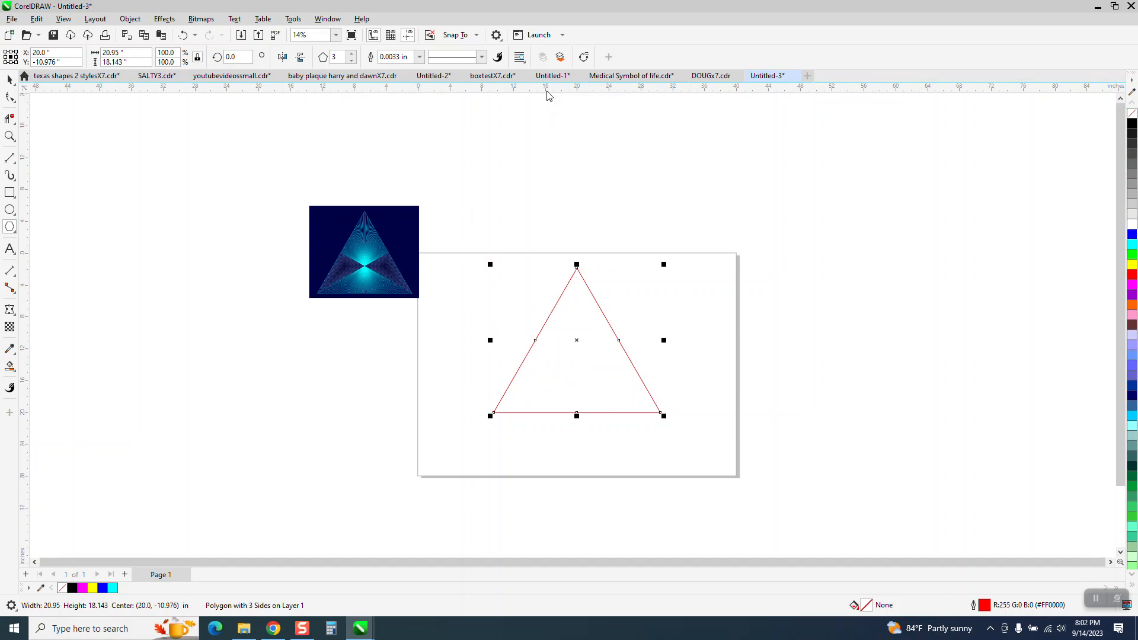
Add a horizontal and a vertical guideline and centre both on the page
drag(554, 151, 557, 174)
key(p)
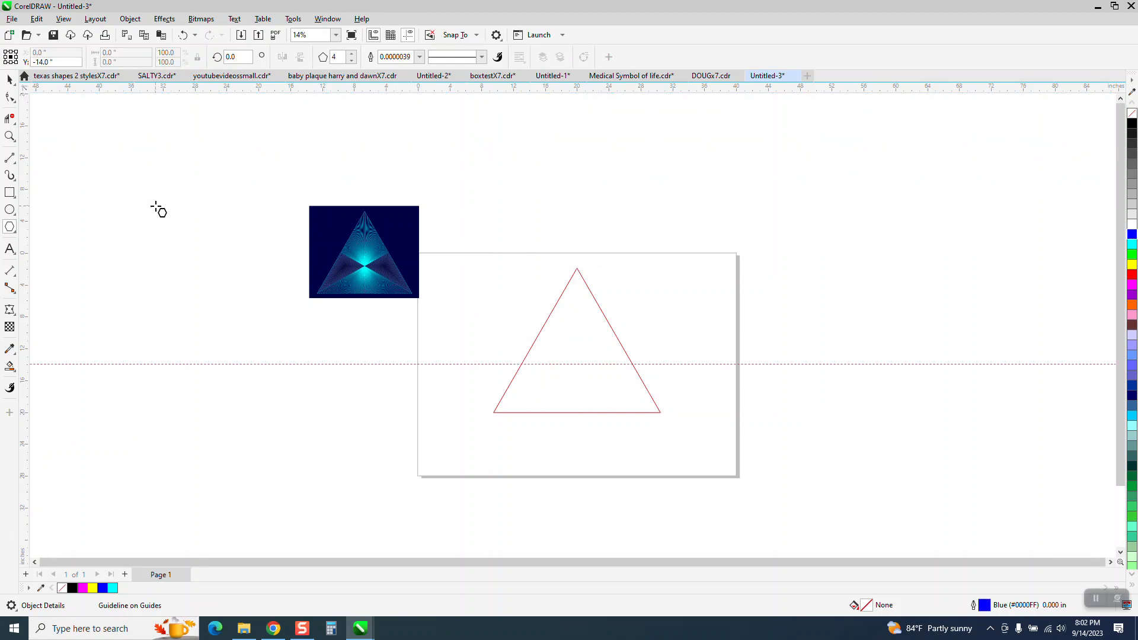
drag(69, 216, 69, 215)
key(p)
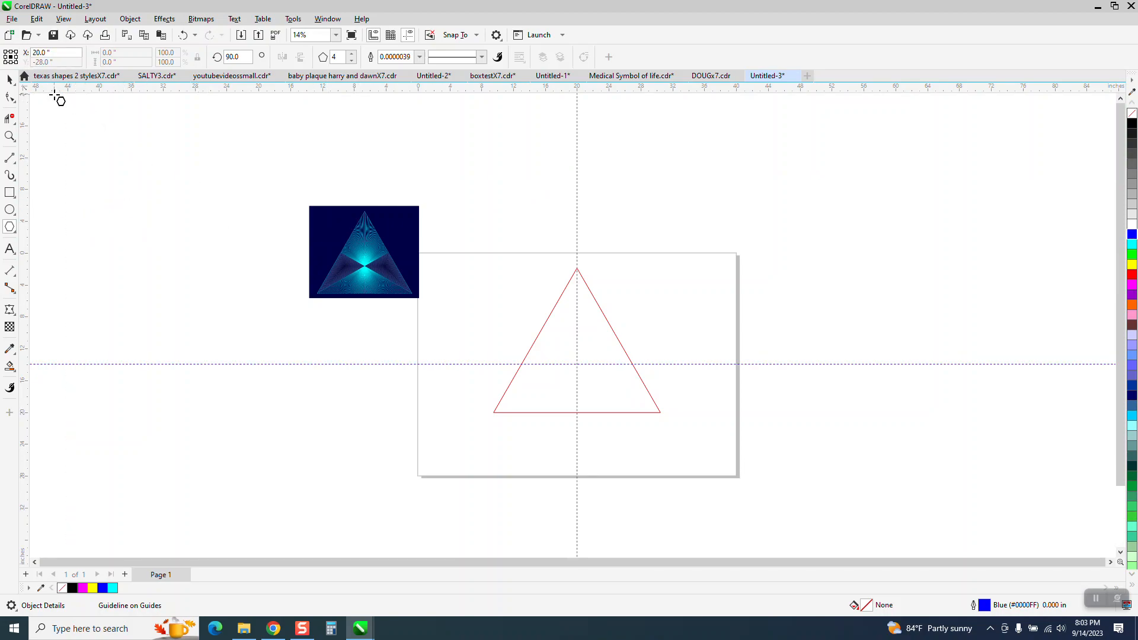
Select the red triangle to compare its centre with the guidelines, and hide the guidelines
click(10, 79)
click(605, 264)
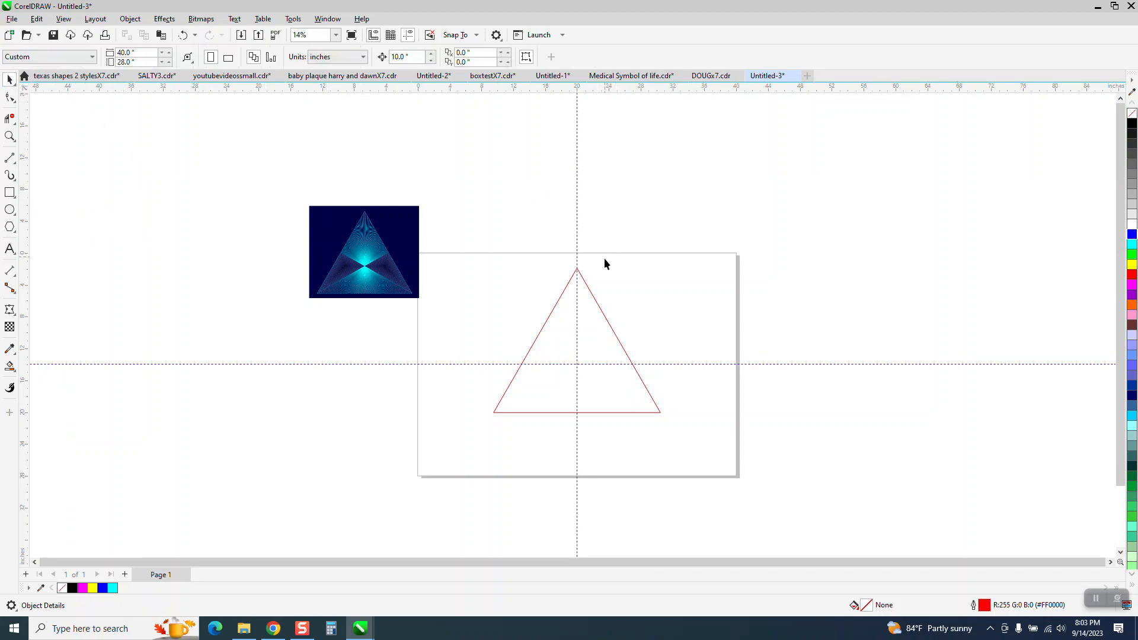
click(595, 299)
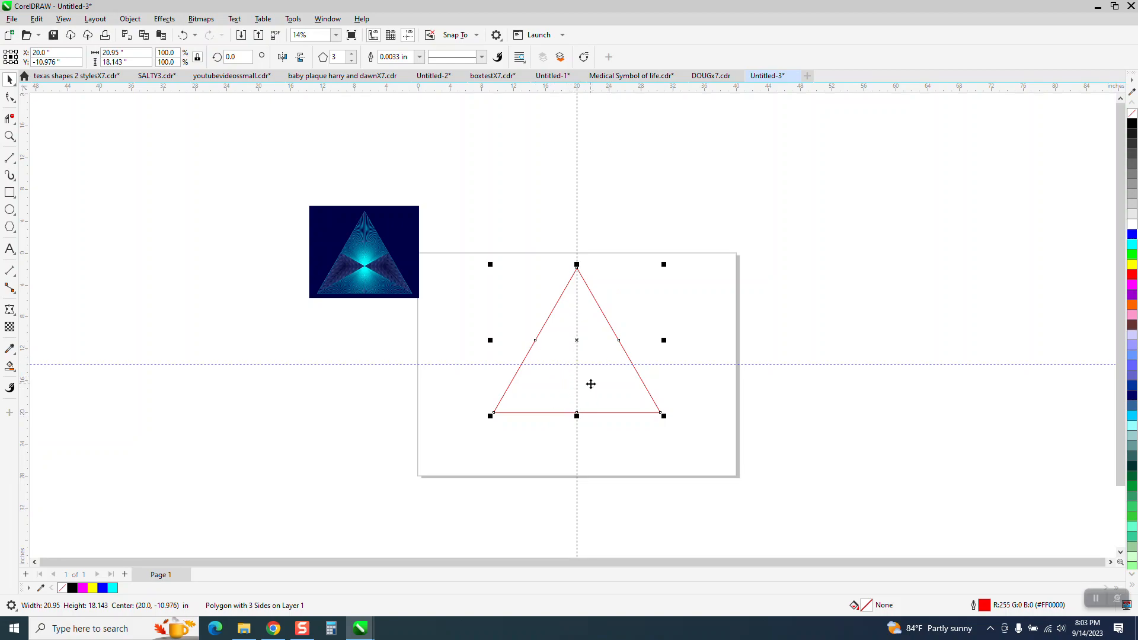
click(408, 34)
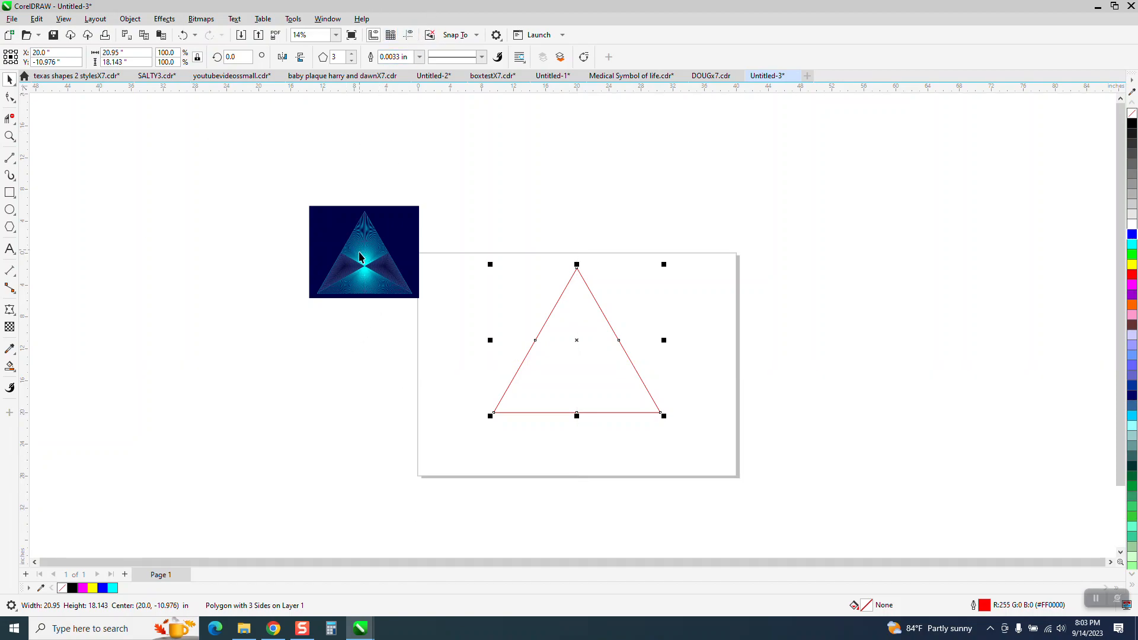
Draw a vertical 2-point line centred on the page and lengthen it evenly at both ends to about 25.3 in
click(10, 136)
drag(332, 208, 442, 320)
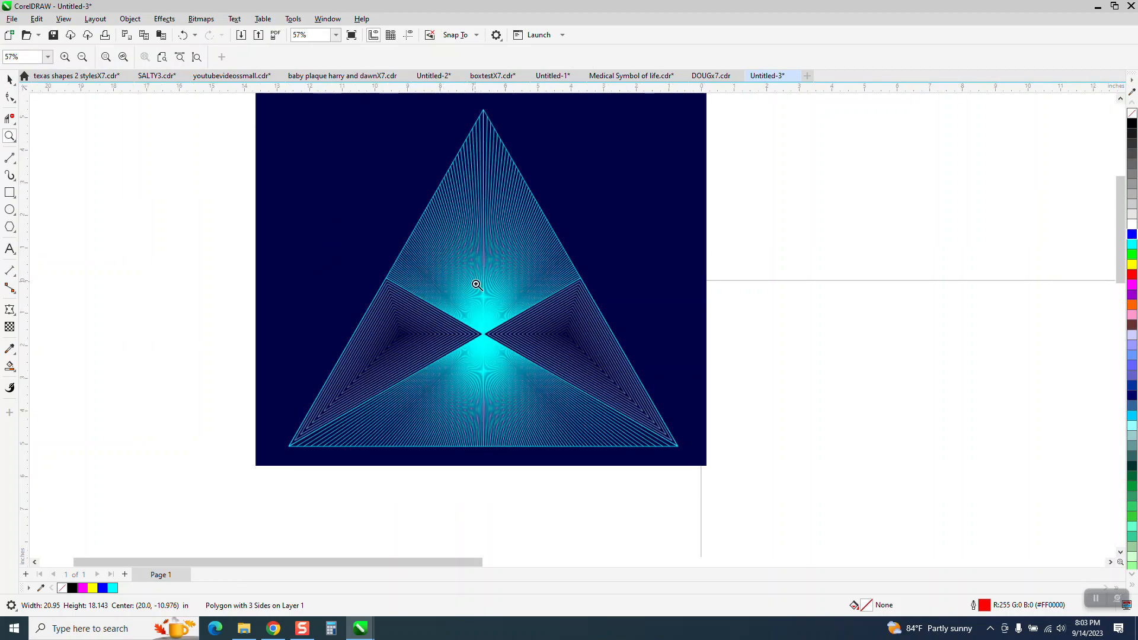
drag(471, 310, 546, 356)
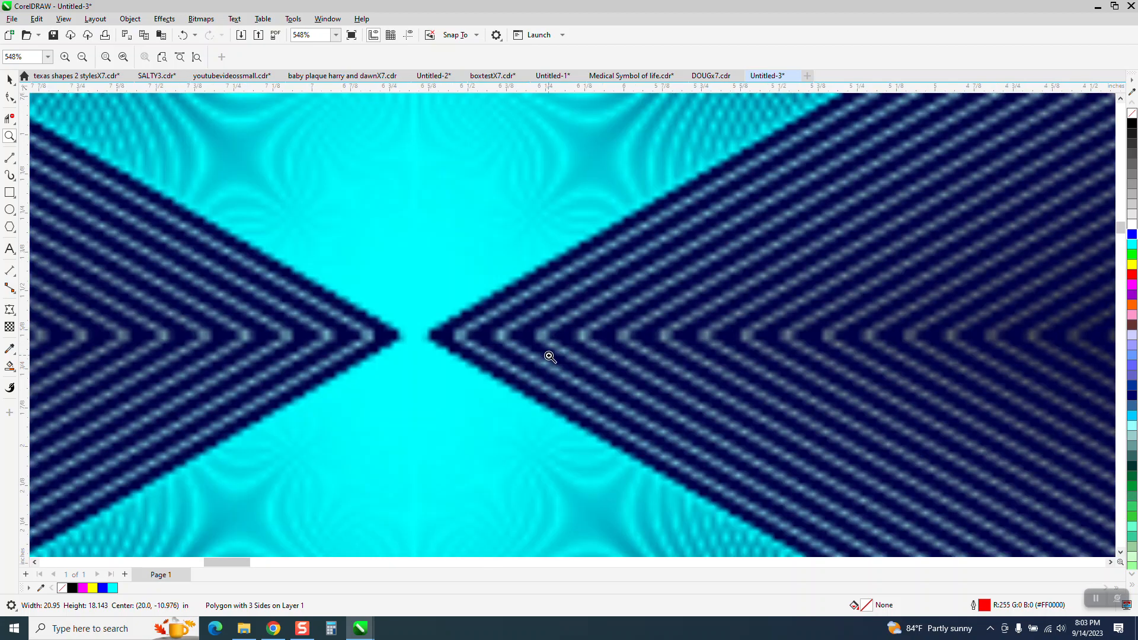
scroll(361, 282, down, 10)
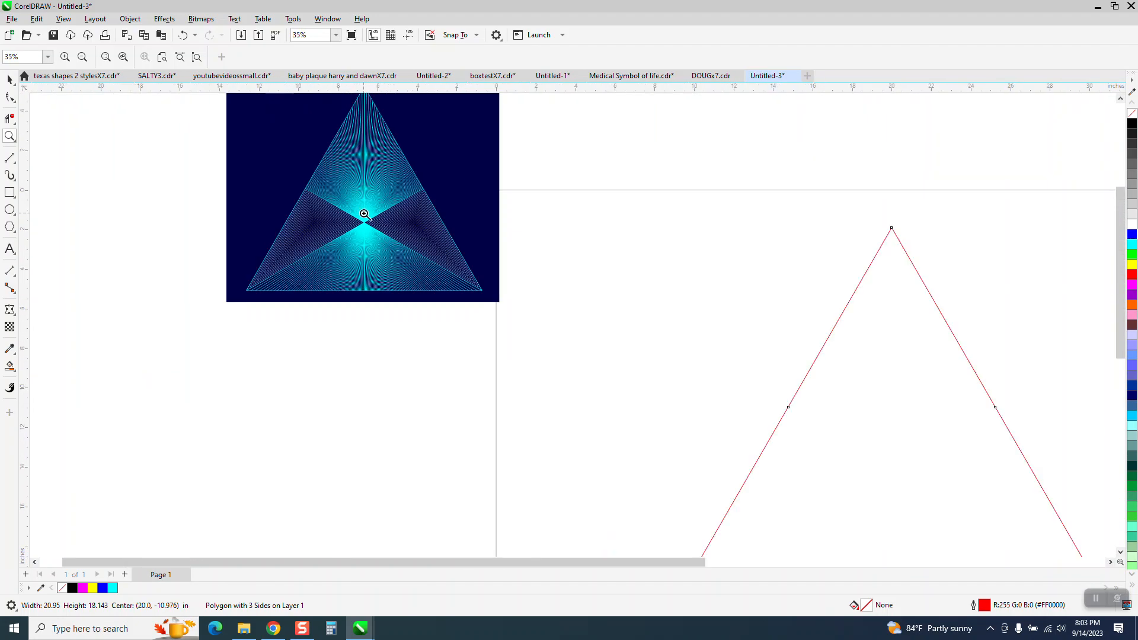
click(15, 164)
click(51, 170)
mouse_move(513, 198)
mouse_down()
mouse_move(534, 457)
mouse_move(513, 466)
mouse_up()
key(p)
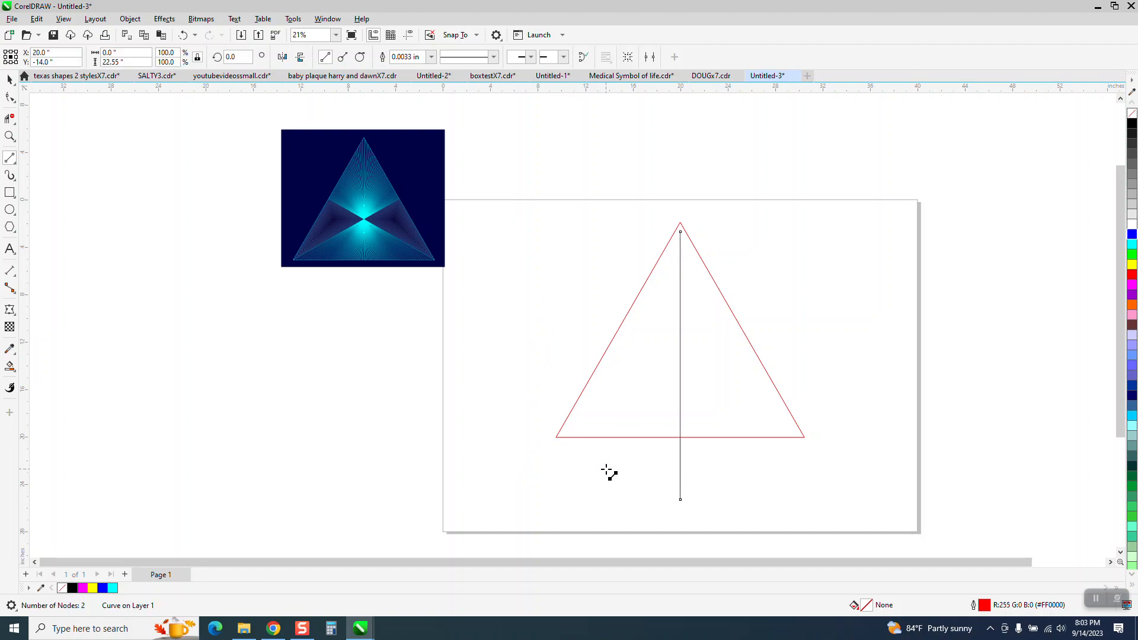
click(10, 79)
drag(681, 217, 679, 193)
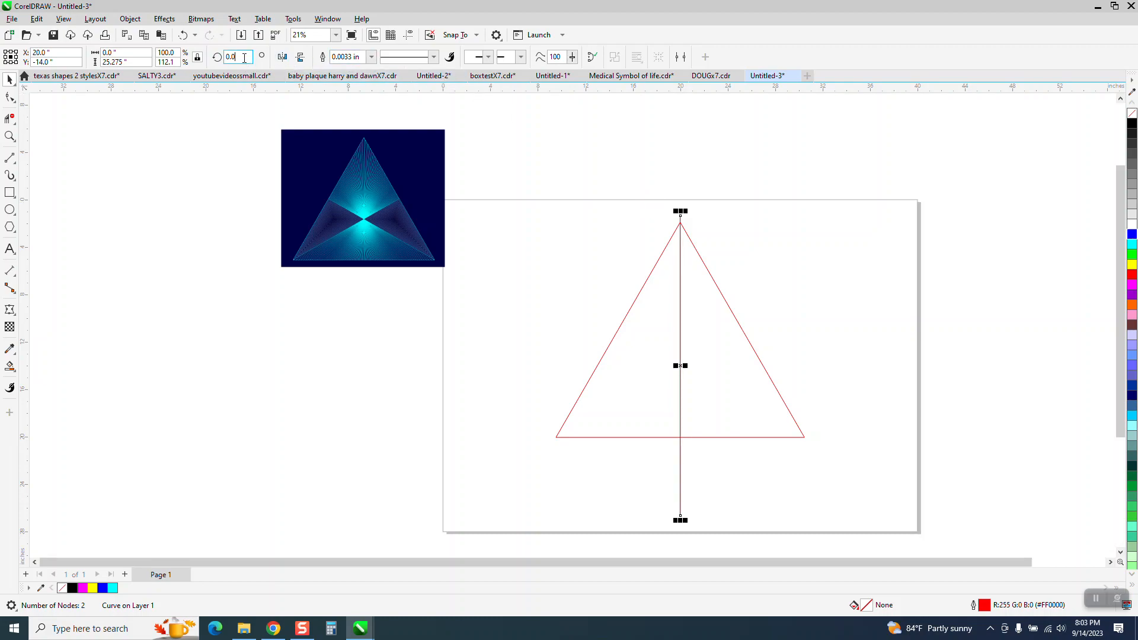
Make a copy of the vertical line rotated 1 degree and keep duplicating it until the fan reaches the triangle's lower-right corner
key(Return)
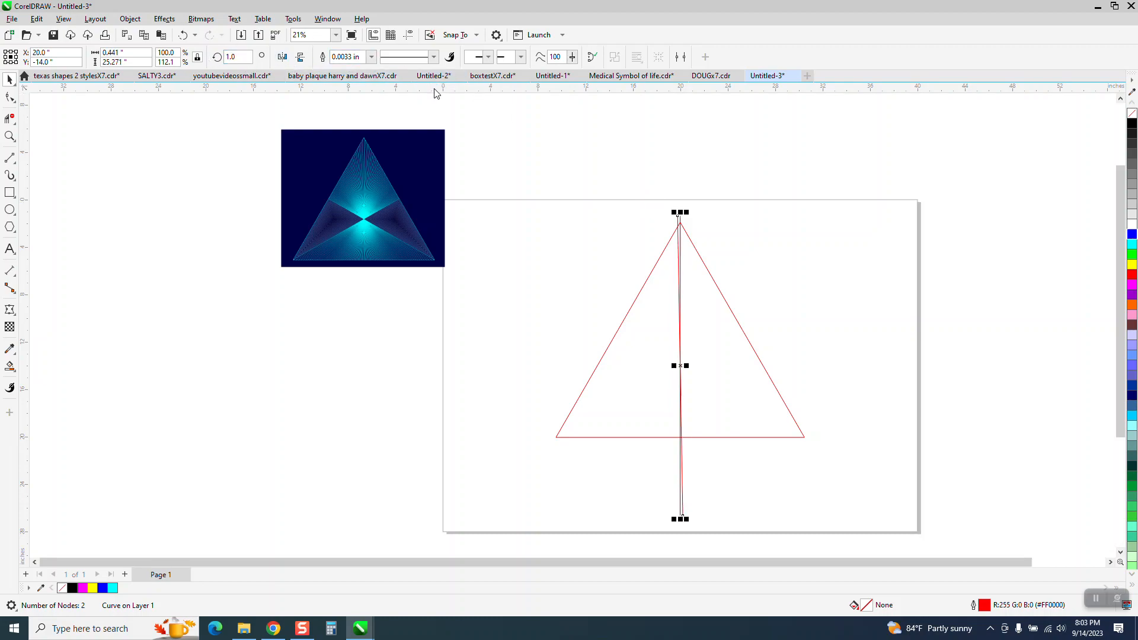
key(ctrl+d)
key(ctrl+d)
key(ctrl+d)
key(ctrl+d)
key(ctrl+d)
key(ctrl+d)
key(ctrl+d)
key(ctrl+d)
key(ctrl+d)
key(ctrl+d)
key(ctrl+d)
key(ctrl+d)
key(ctrl+d)
key(ctrl+d)
key(ctrl+d)
key(ctrl+d)
key(ctrl+d)
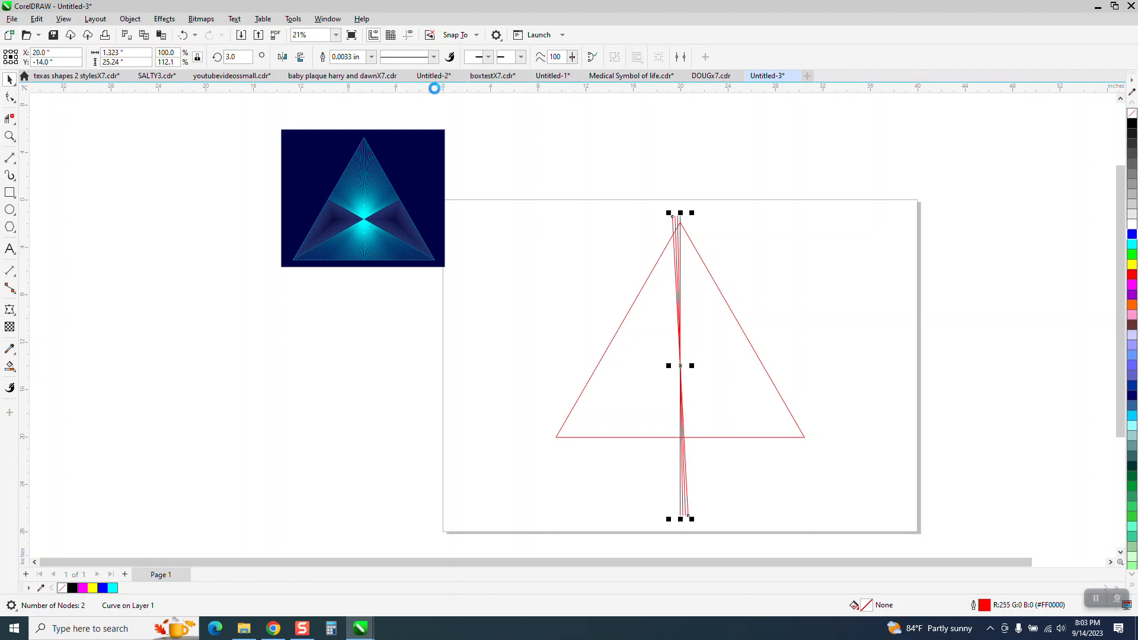
key(ctrl+d)
key(ctrl+d)
key(ctrl+d)
key(ctrl+d)
key(ctrl+d)
key(ctrl+d)
key(ctrl+d)
key(ctrl+d)
key(ctrl+d)
key(ctrl+d)
key(ctrl+d)
key(ctrl+d)
key(ctrl+d)
key(ctrl+d)
key(ctrl+d)
key(ctrl+d)
key(ctrl+d)
key(ctrl+d)
key(ctrl+d)
key(ctrl+d)
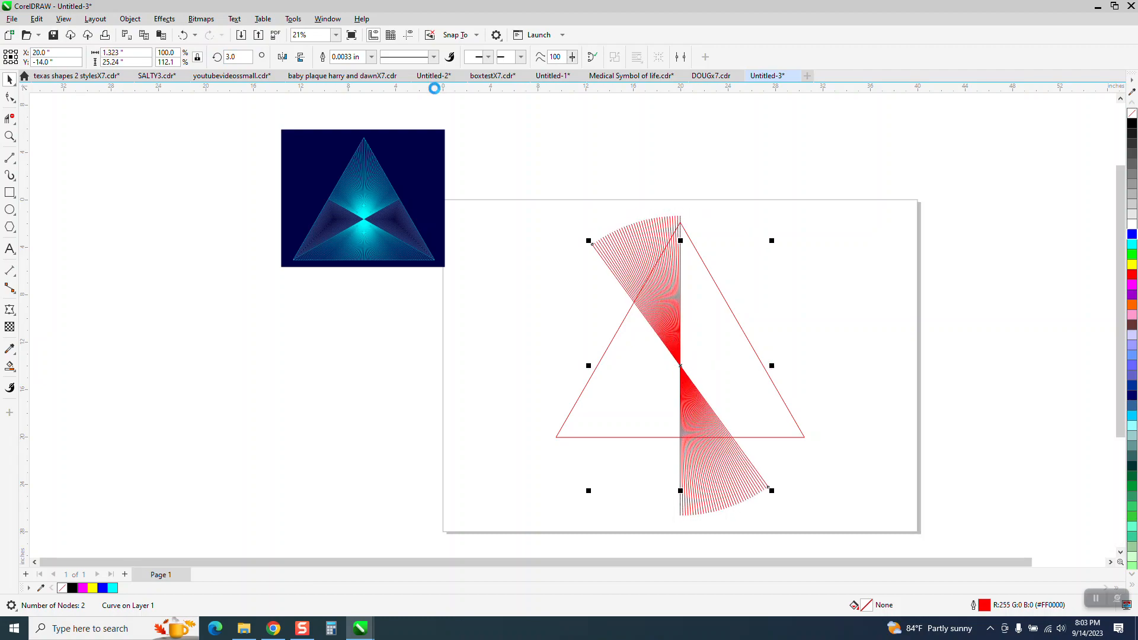
key(ctrl+d)
key(ctrl+d)
key(ctrl+d)
key(ctrl+d)
key(ctrl+d)
key(ctrl+d)
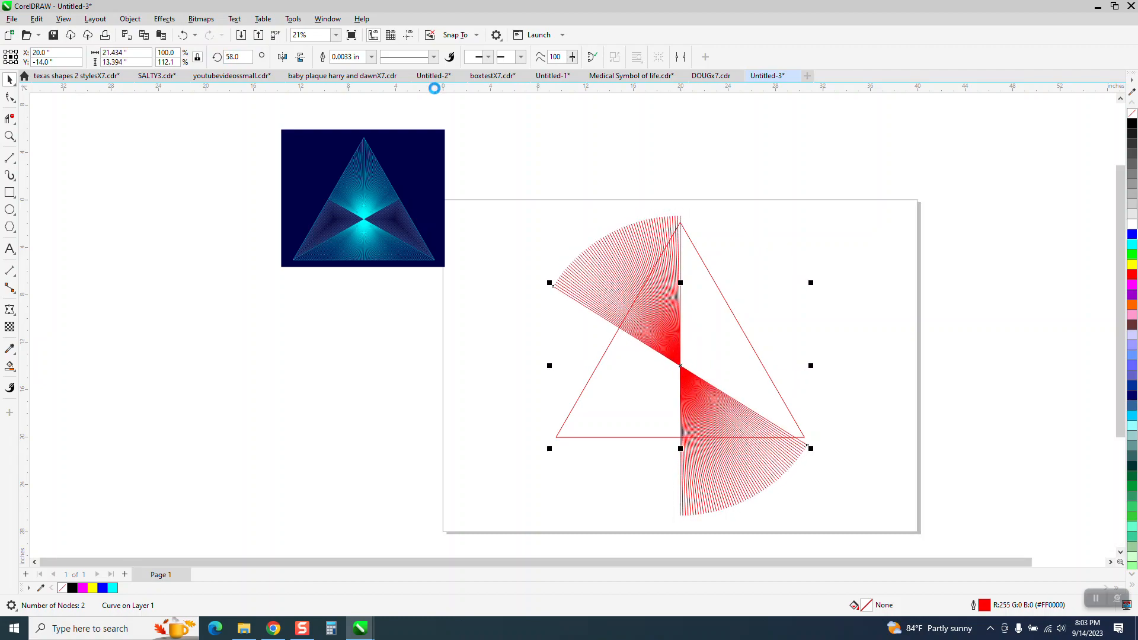
click(824, 329)
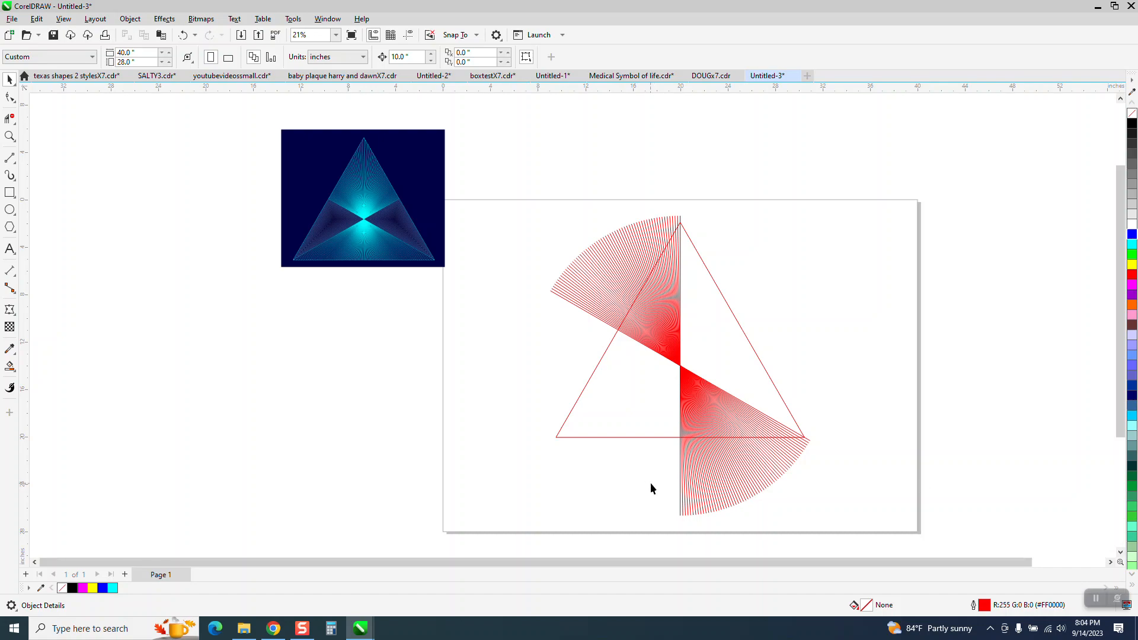
Trim away all line segments extending outside the triangle with the Virtual Segment Delete tool
click(11, 120)
click(61, 145)
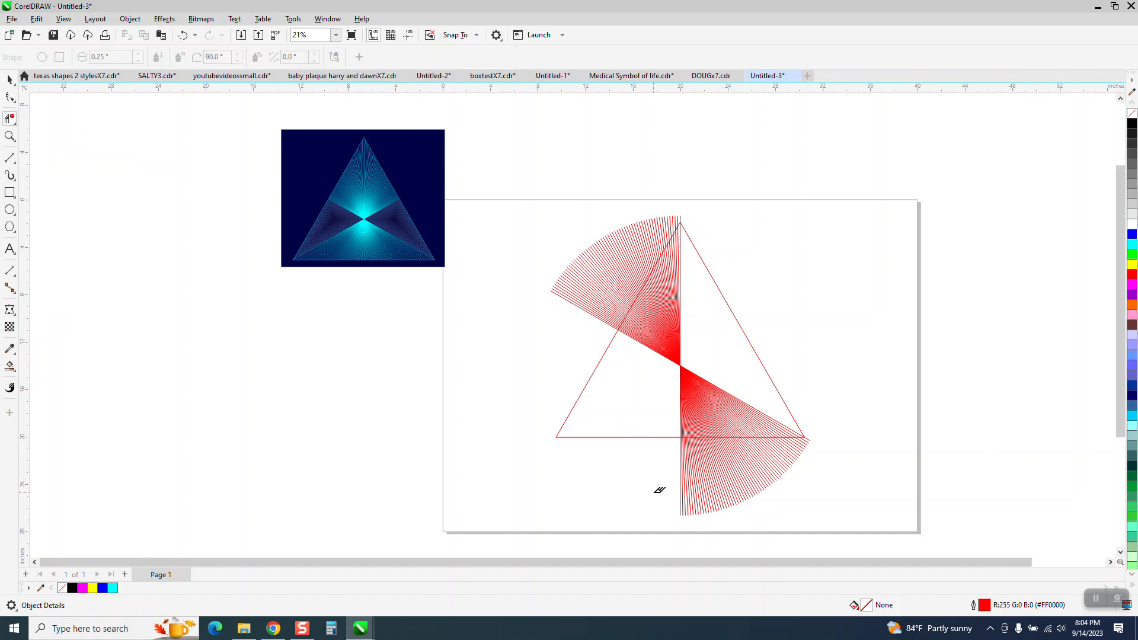
drag(595, 465, 802, 454)
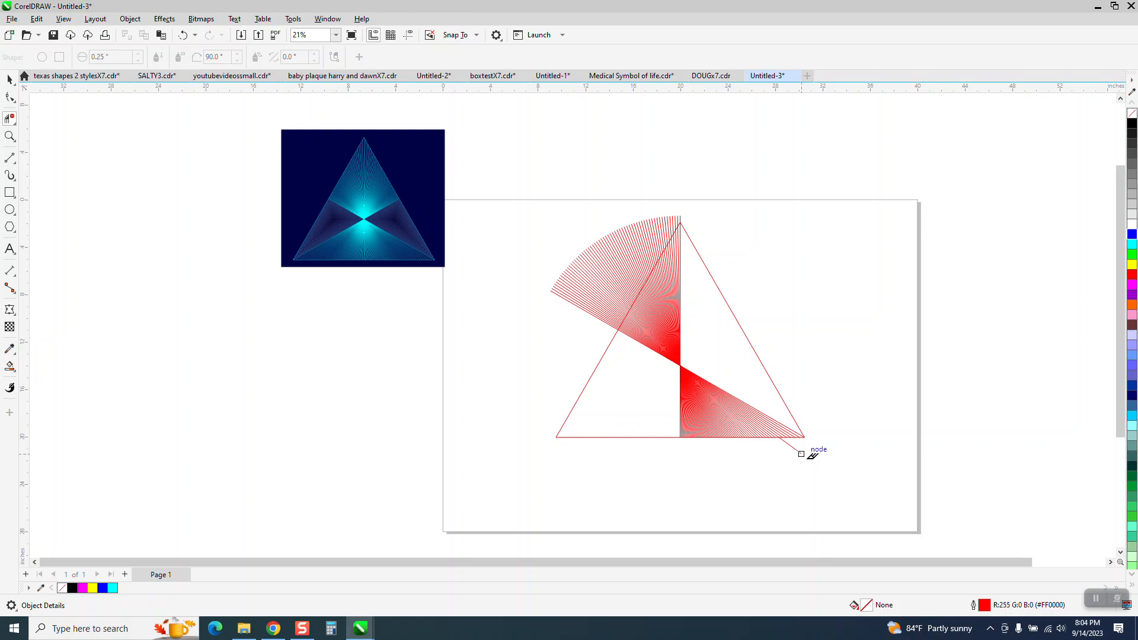
click(800, 448)
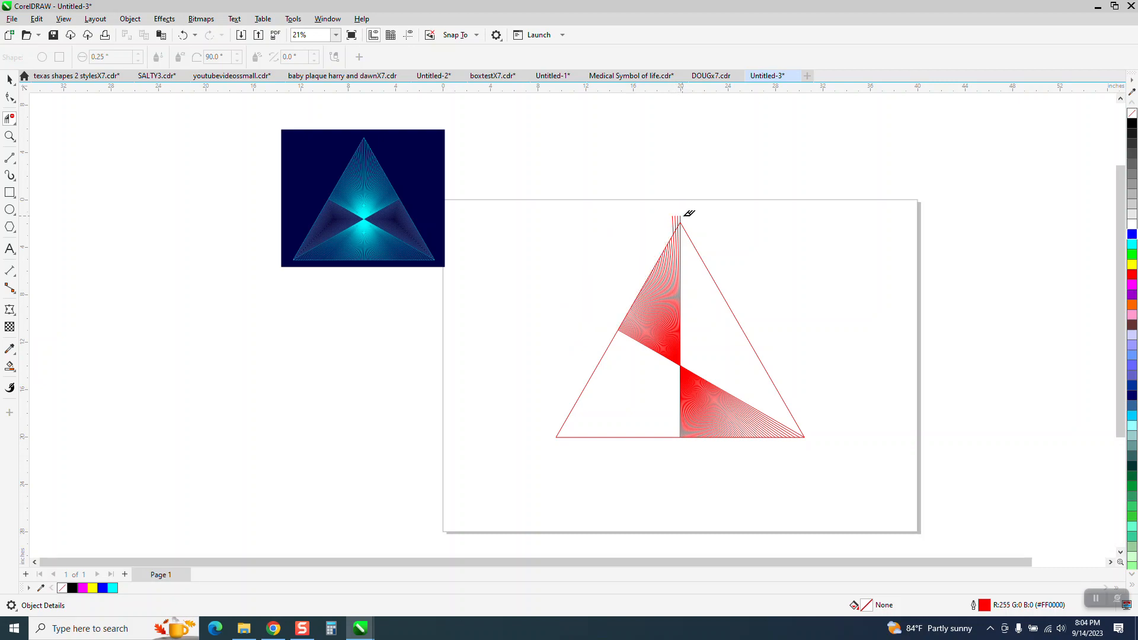
click(669, 215)
Select only the fan lines without the triangle, give them a black outline and group them
click(9, 79)
drag(535, 210, 903, 481)
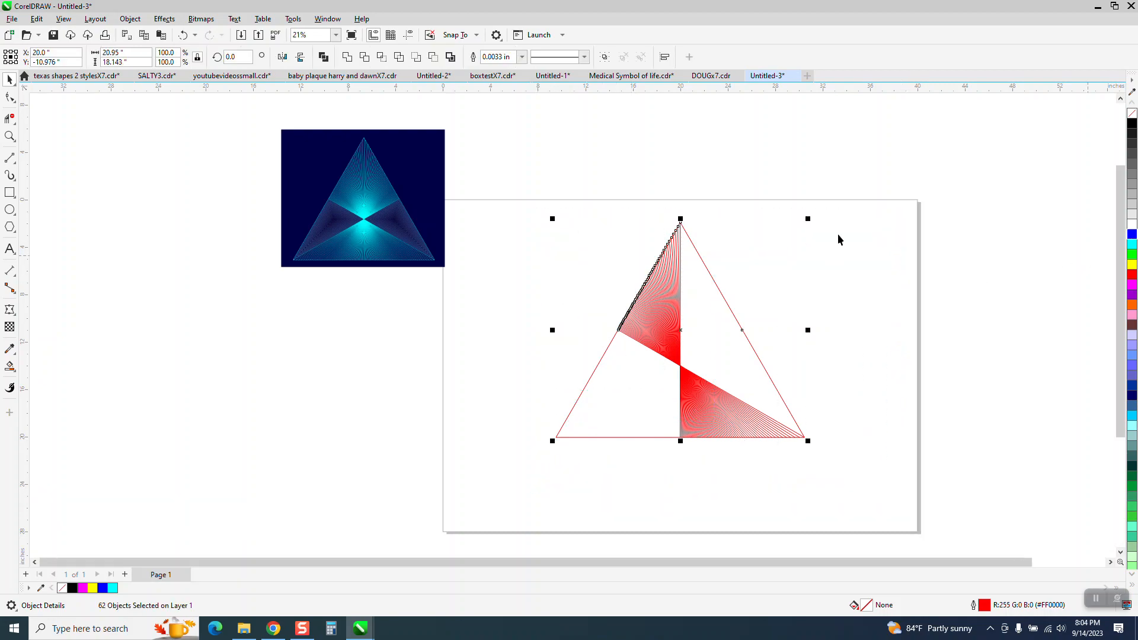
click(609, 242)
drag(678, 406, 883, 438)
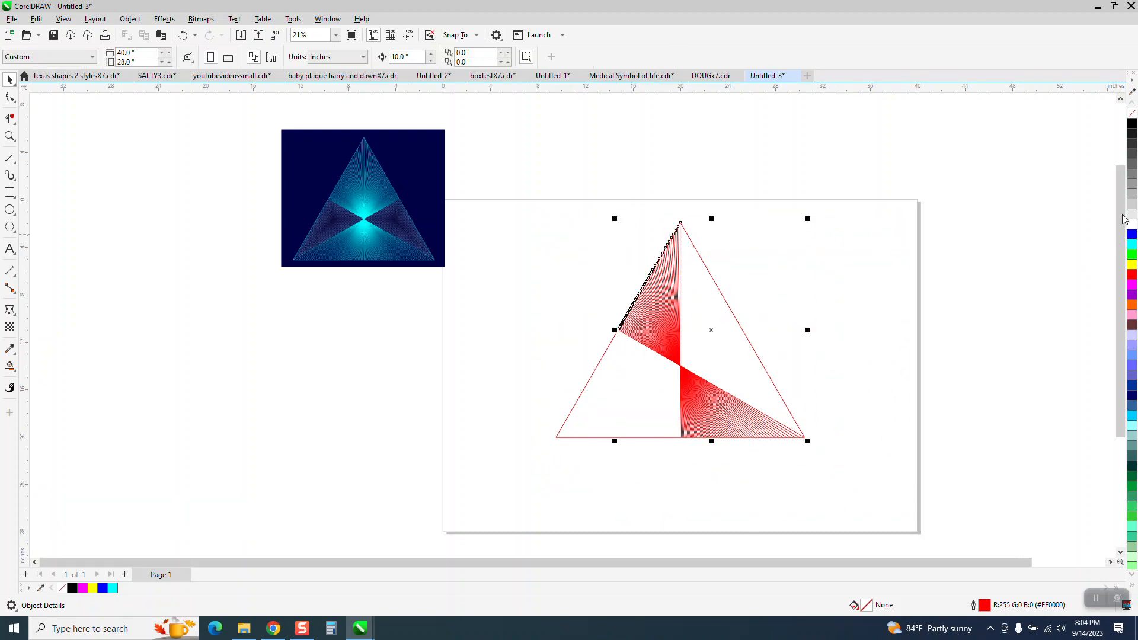
right_click(1132, 125)
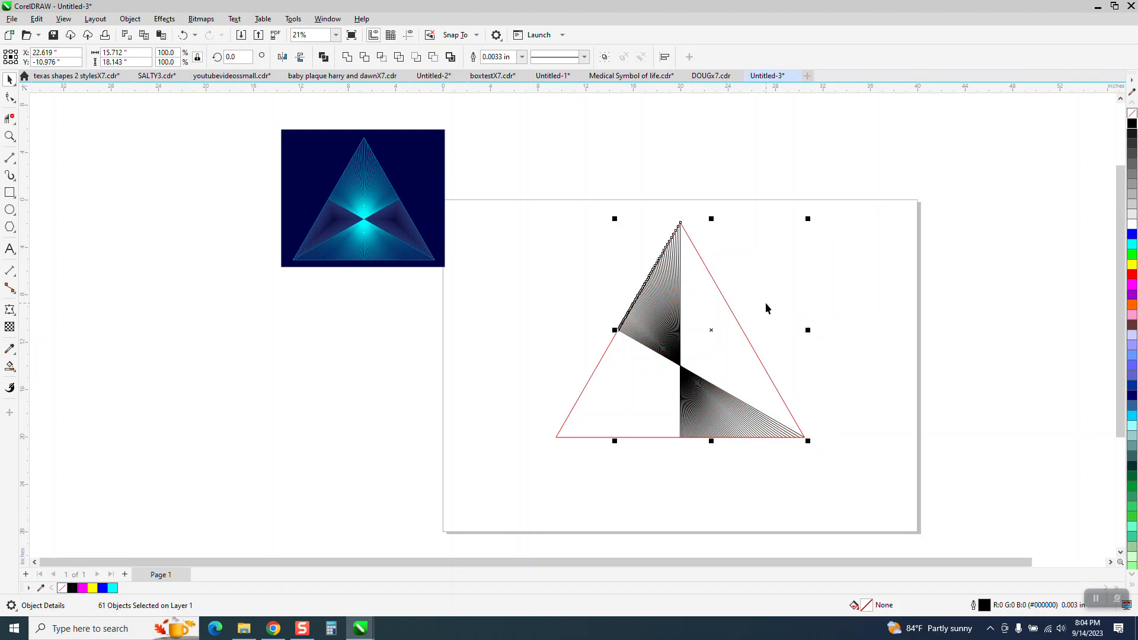
key(ctrl+g)
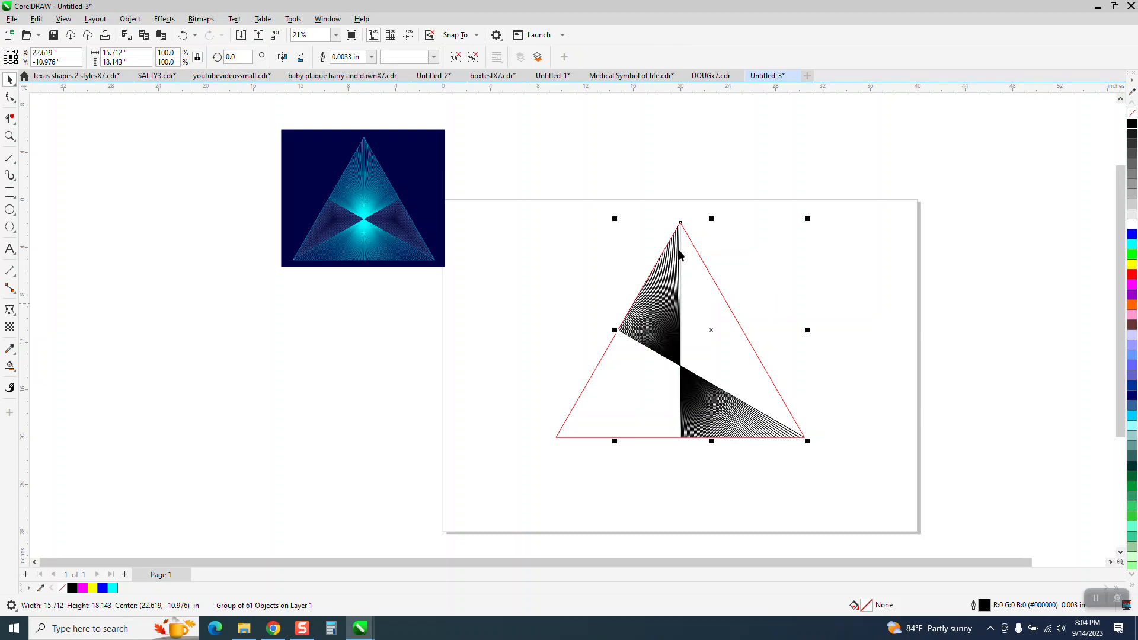
Make a horizontally mirrored copy of the line group and move it so its tip meets the triangle's apex
click(283, 57)
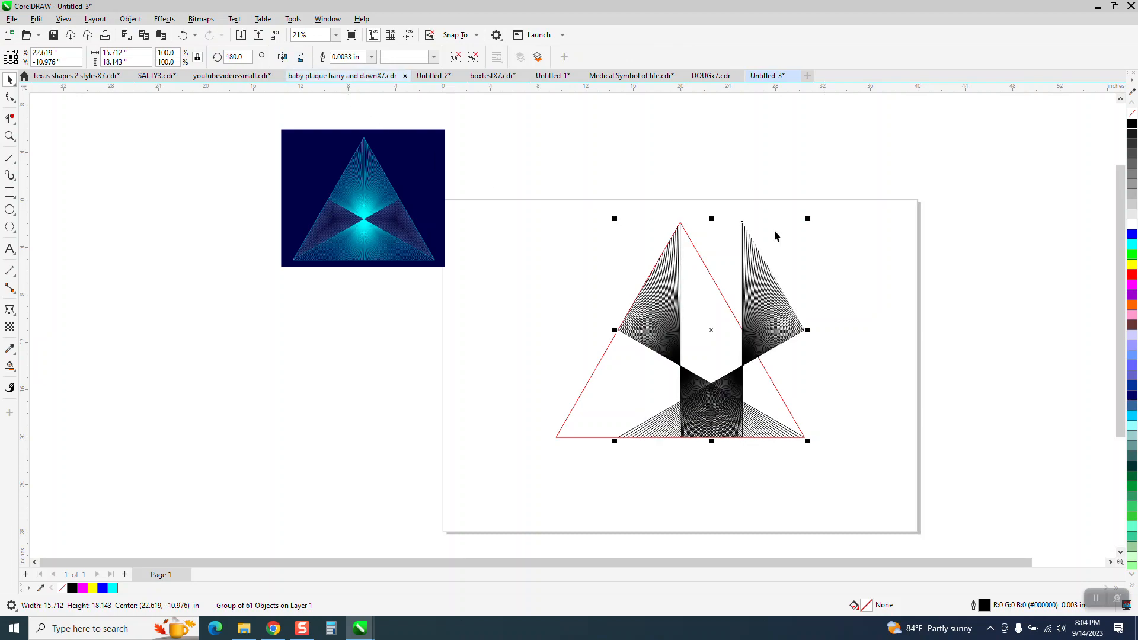
mouse_move(741, 225)
mouse_down()
mouse_move(696, 245)
mouse_move(681, 231)
mouse_move(793, 310)
mouse_up()
click(9, 136)
click(9, 79)
drag(403, 228, 484, 254)
click(183, 35)
click(184, 35)
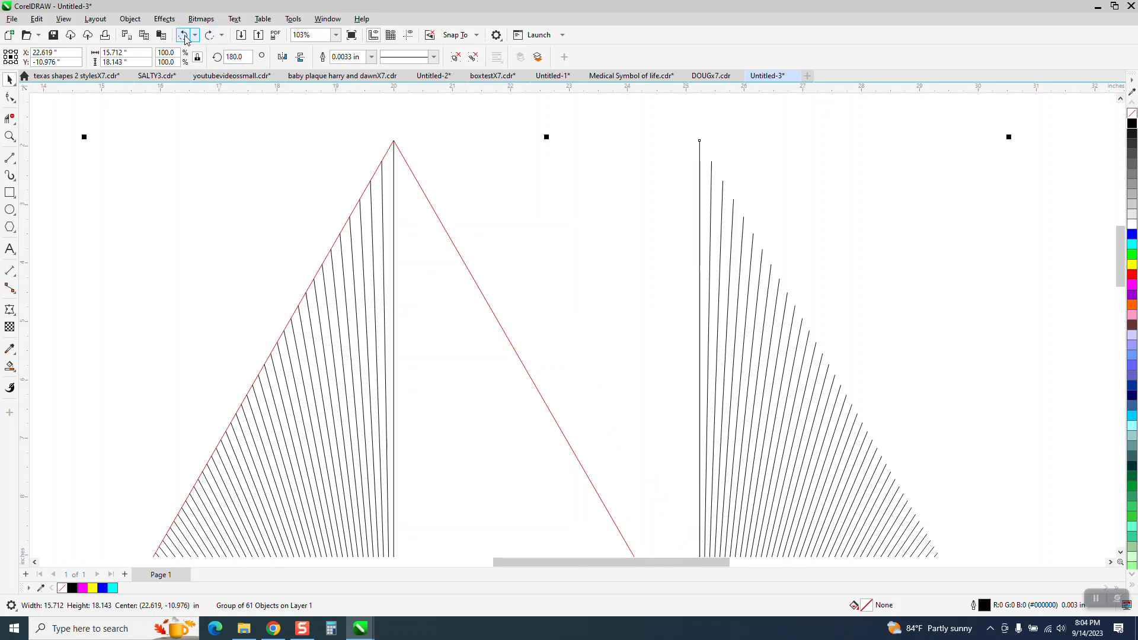
drag(700, 142, 394, 148)
scroll(534, 132, down, 4)
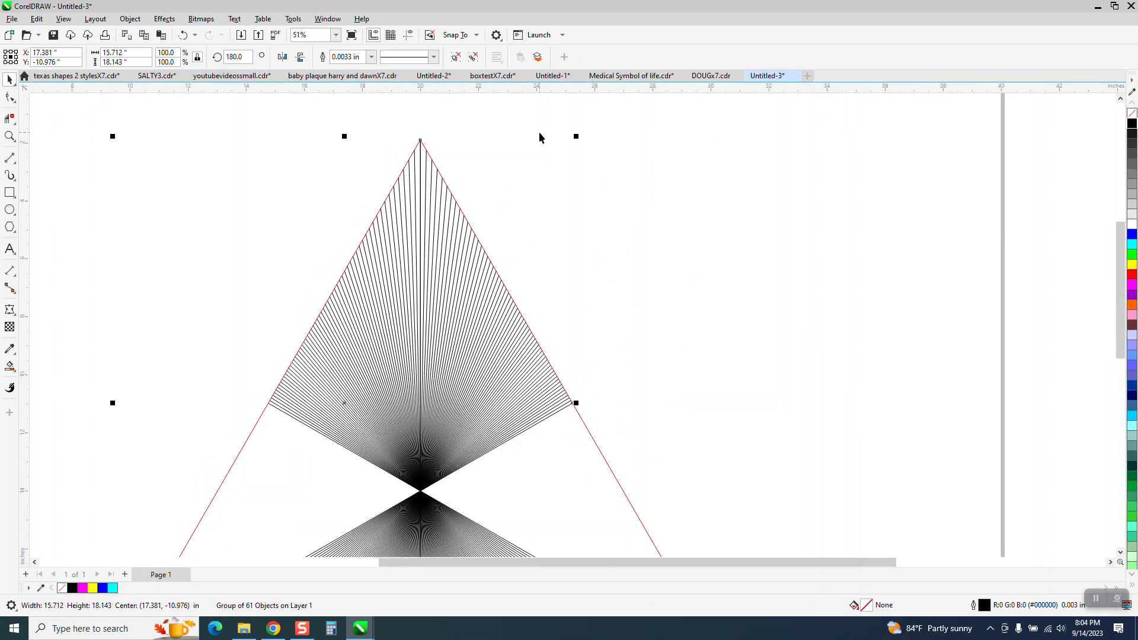
click(696, 353)
scroll(693, 349, down, 1)
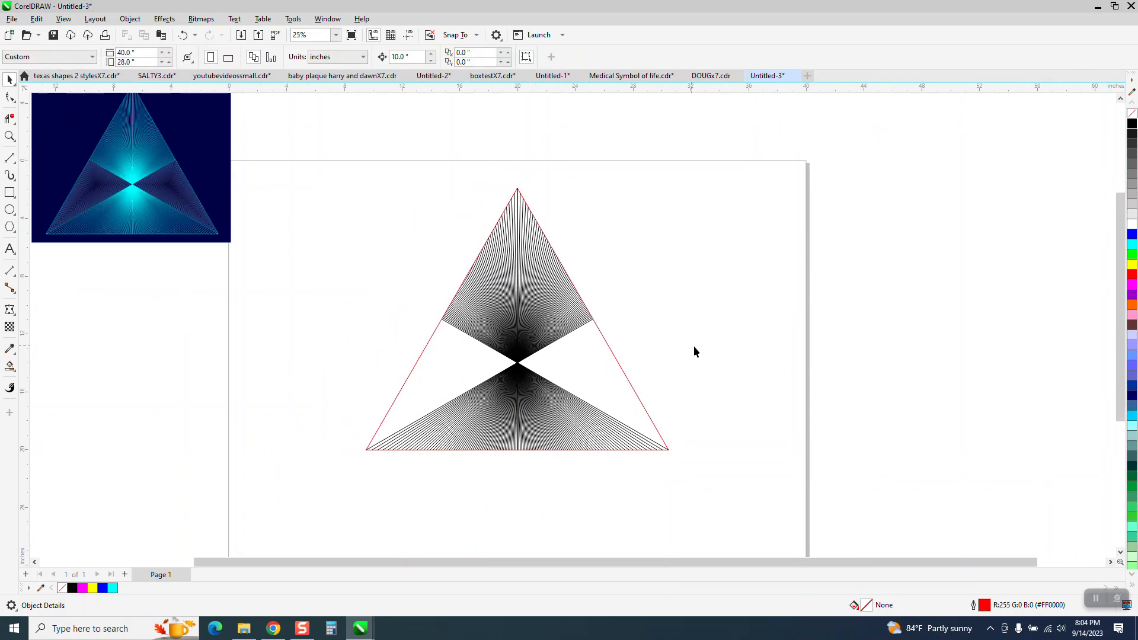
scroll(138, 156, down, 1)
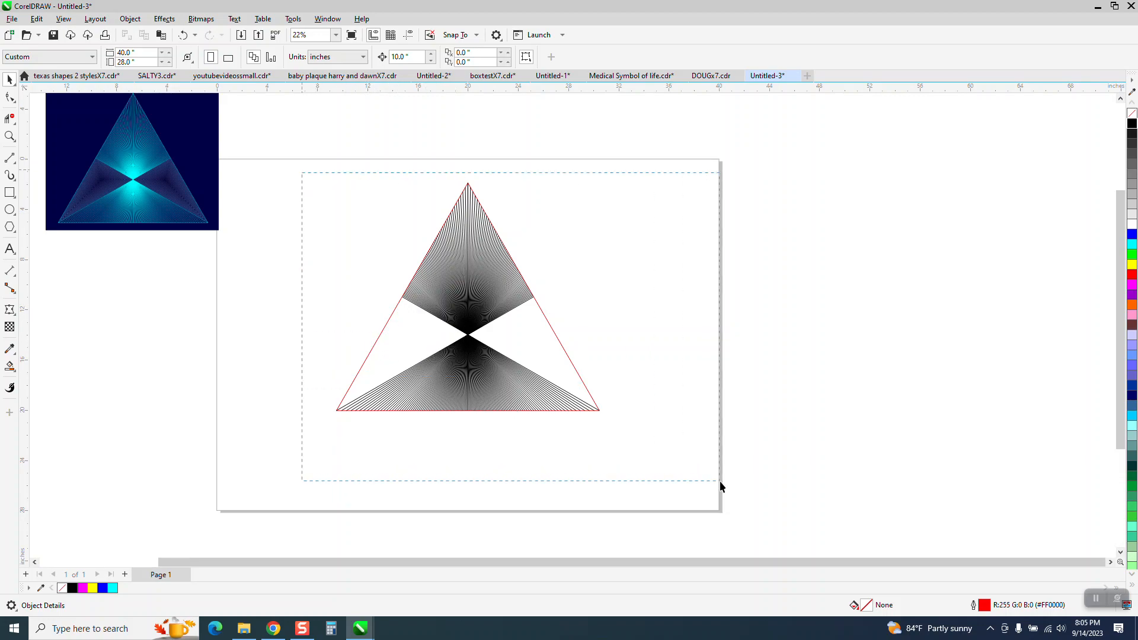
Set the nudge distance to 20 in, Smart Fill both blank side areas in magenta without outline, and nudge each shape twice rightward
drag(720, 483, 722, 479)
click(492, 151)
click(418, 60)
click(13, 366)
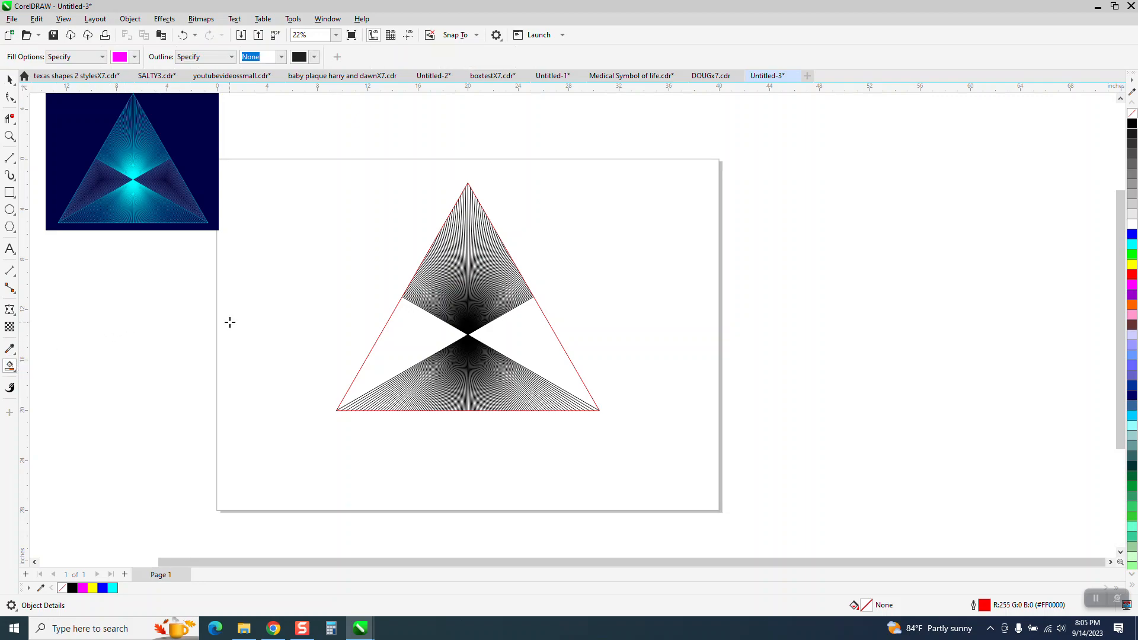
click(392, 347)
key(Right)
key(Right)
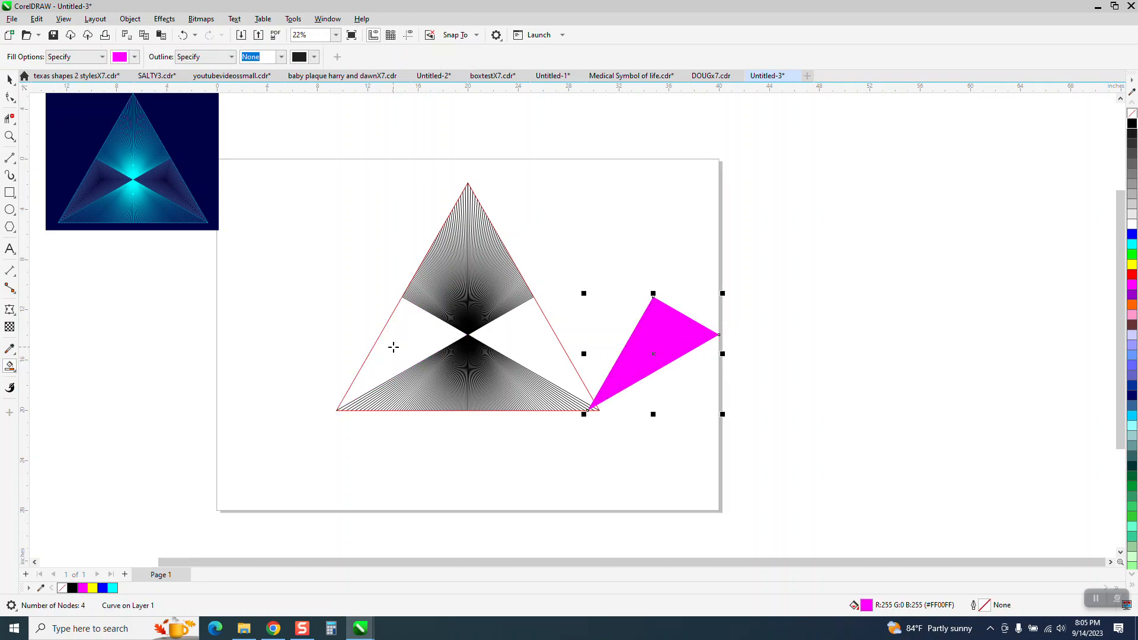
click(521, 350)
key(Right)
key(Right)
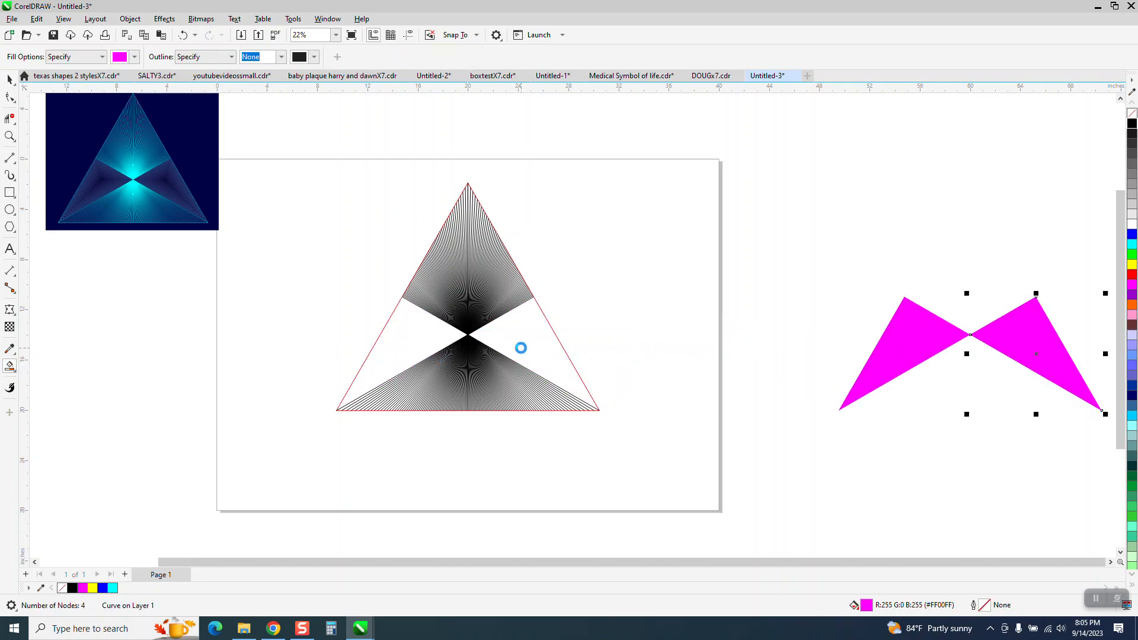
Remove the fill from both magenta side shapes and give them a dark grey (#1A1A1A) outline
scroll(235, 337, down, 1)
key(space)
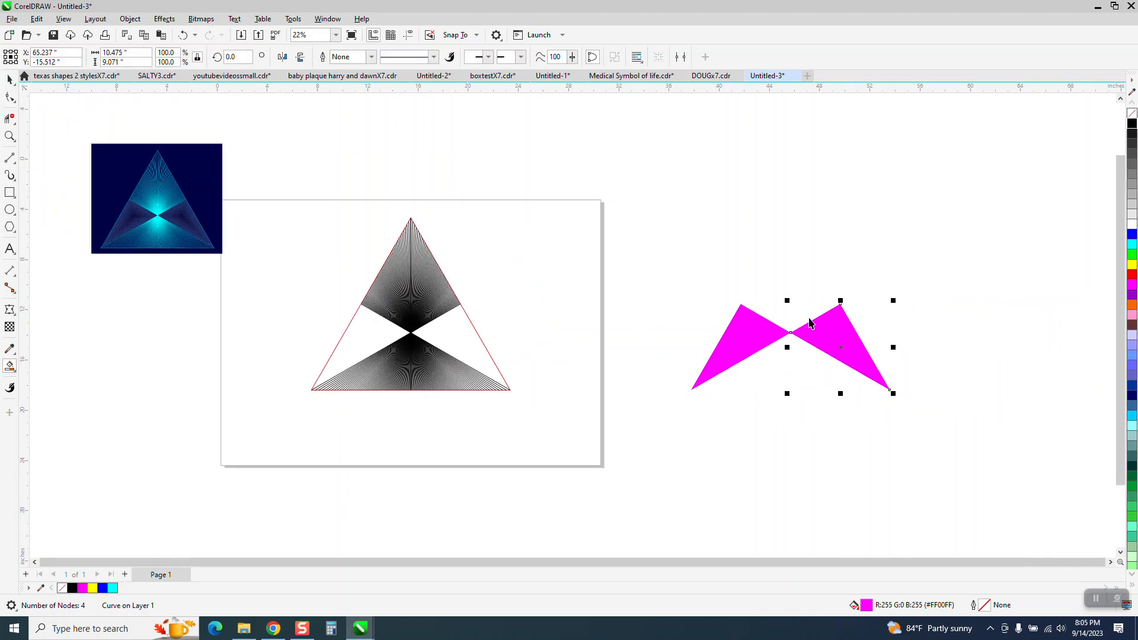
drag(687, 267, 935, 426)
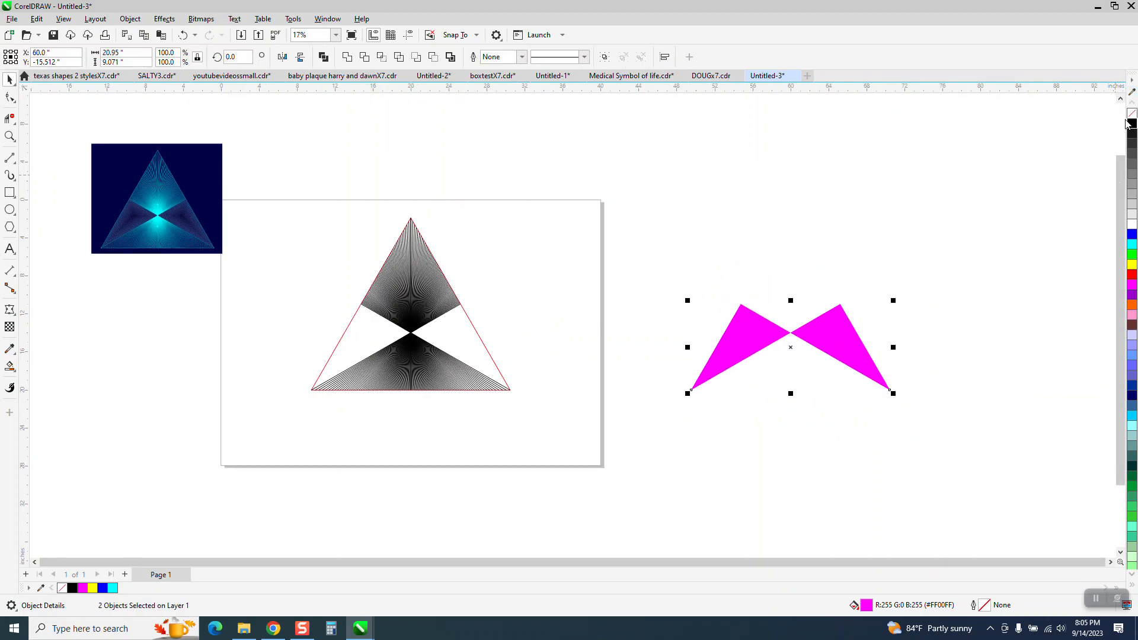
scroll(743, 260, up, 5)
scroll(565, 341, down, 2)
drag(590, 434, 812, 529)
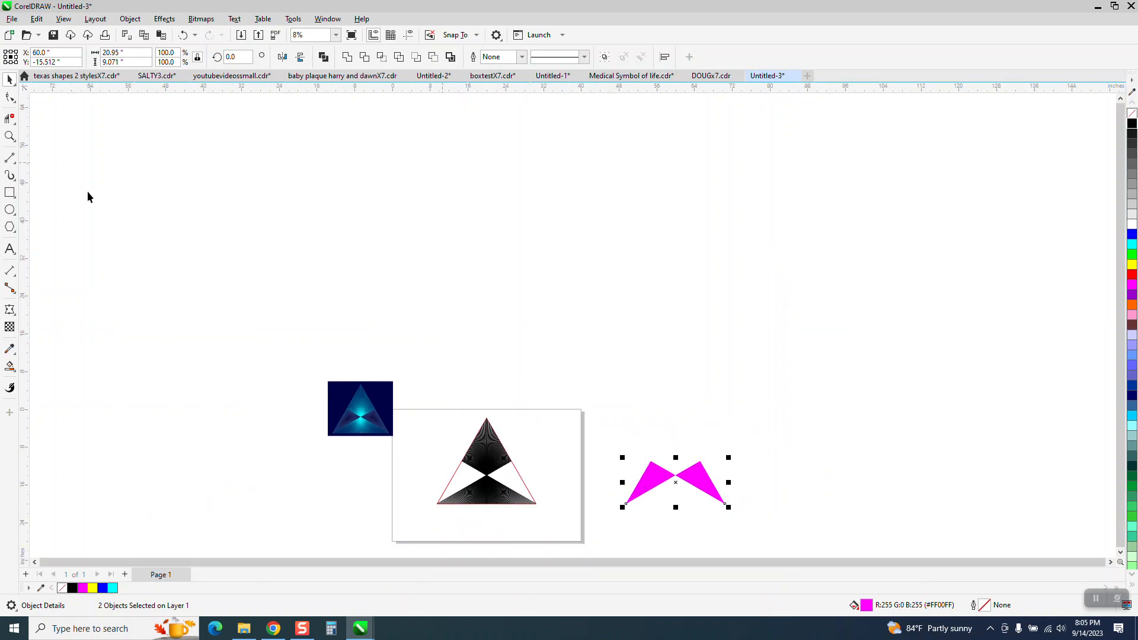
click(10, 135)
drag(821, 493, 821, 493)
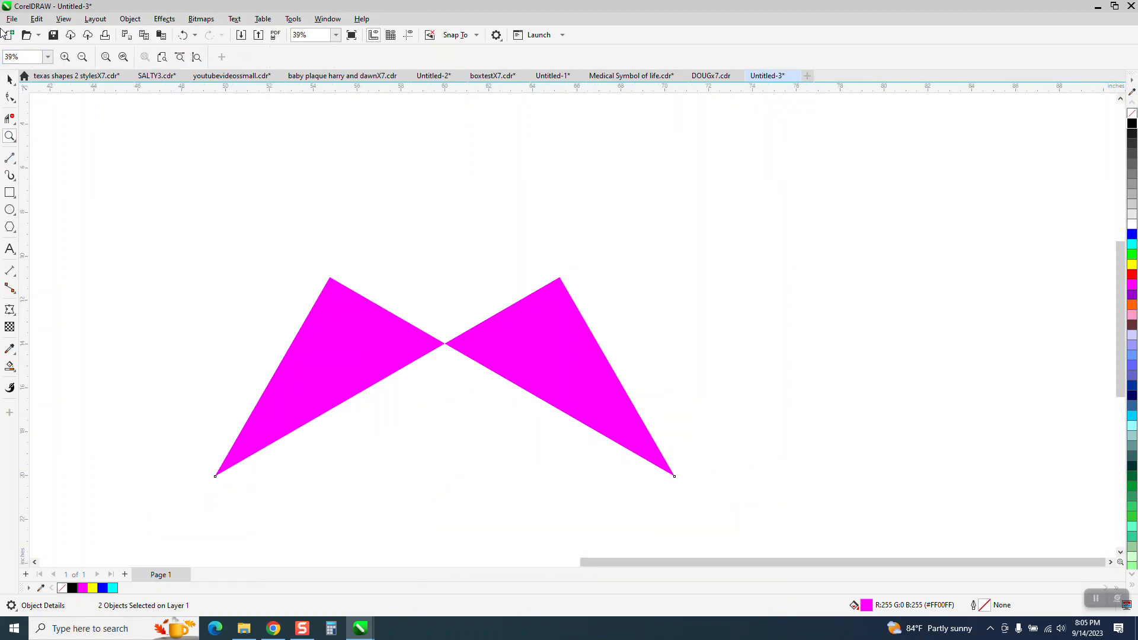
click(10, 79)
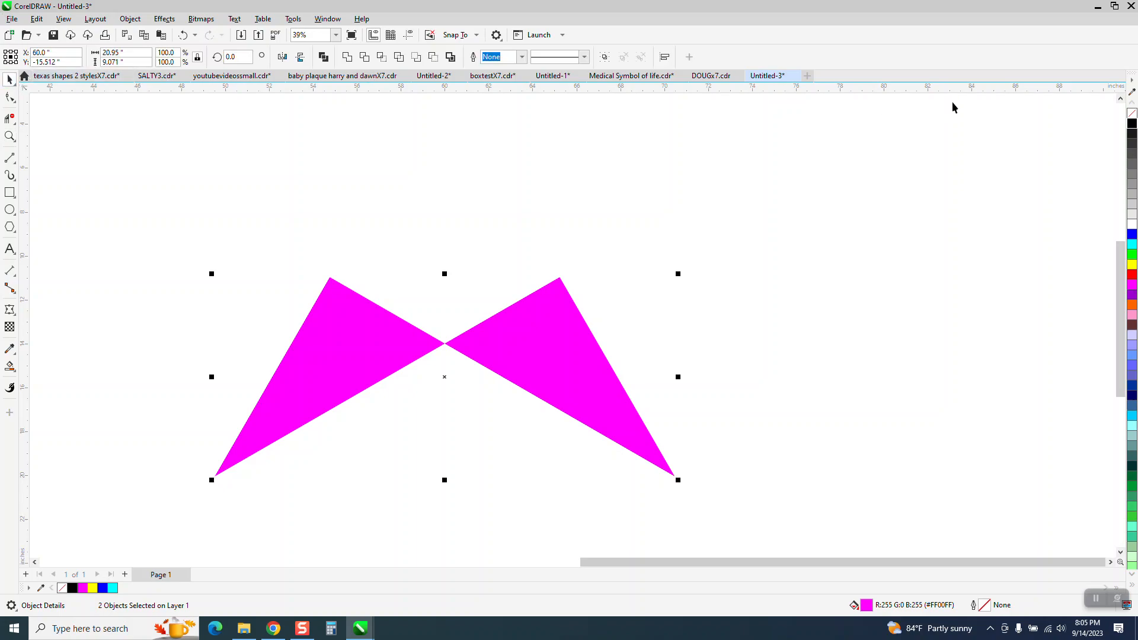
click(1132, 113)
right_click(1133, 133)
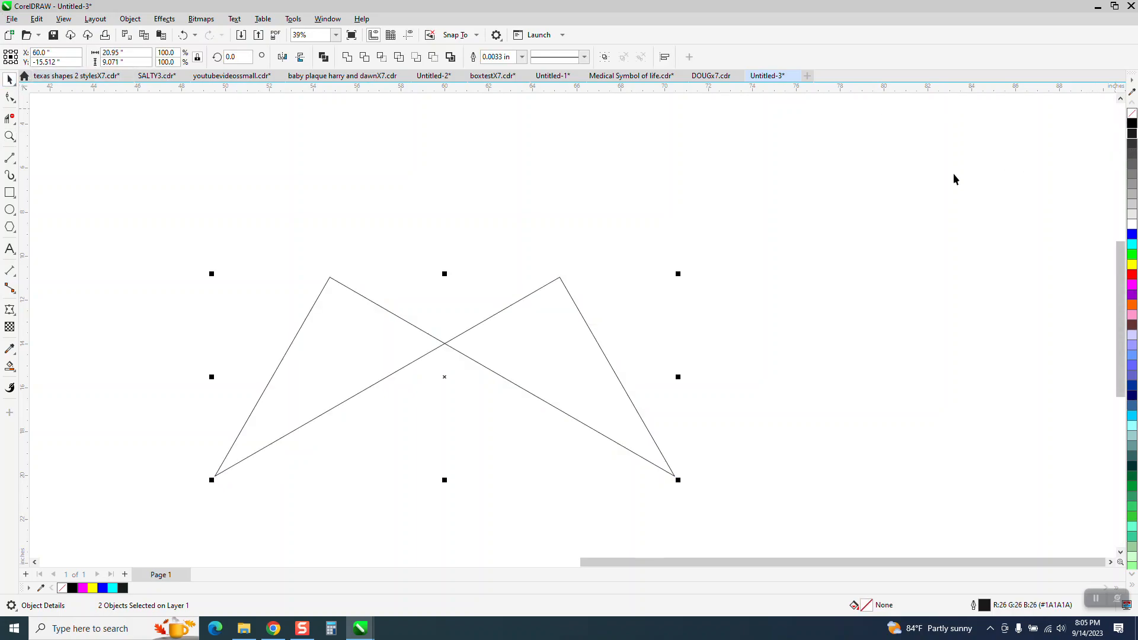
Apply a to-center contour with a 0.1 in offset to each of the two side shapes
click(722, 226)
click(584, 329)
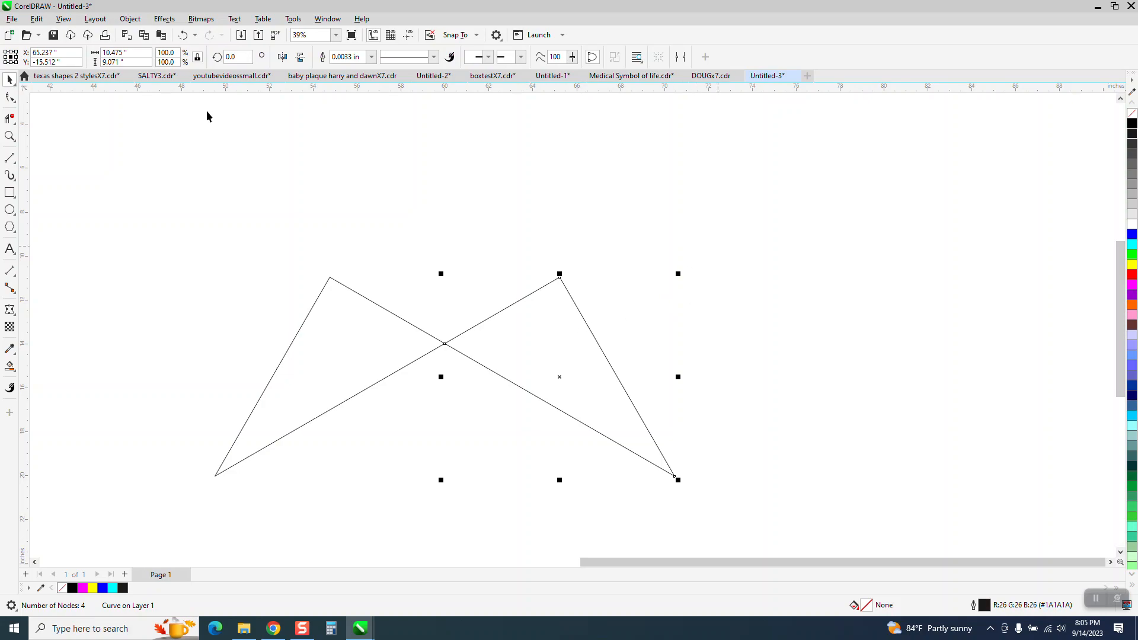
click(164, 19)
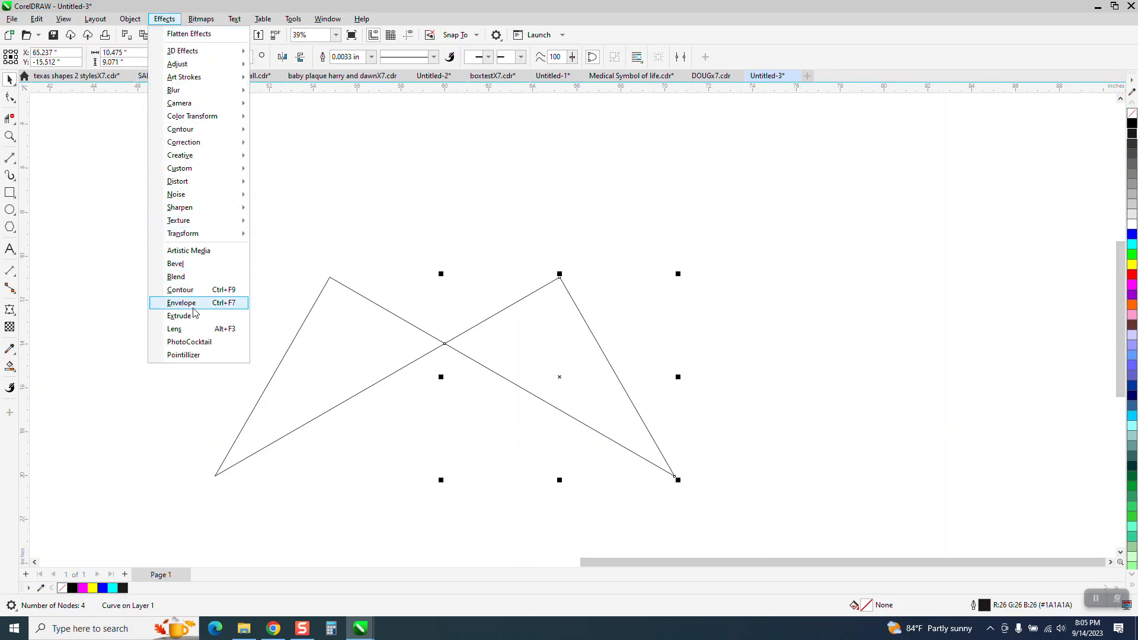
click(179, 290)
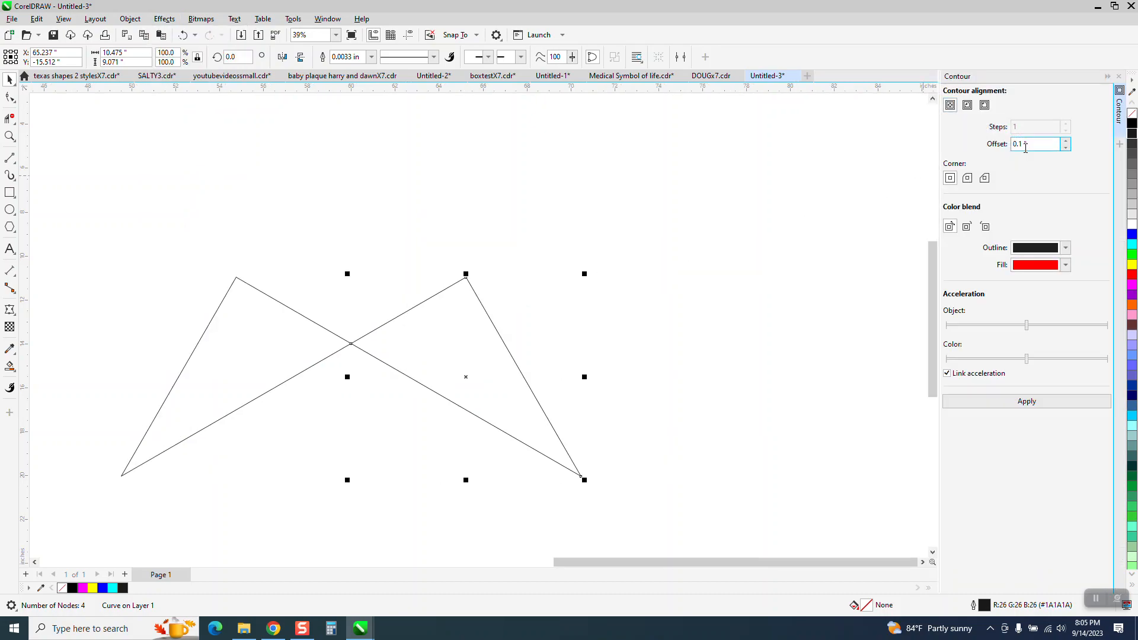
click(1027, 401)
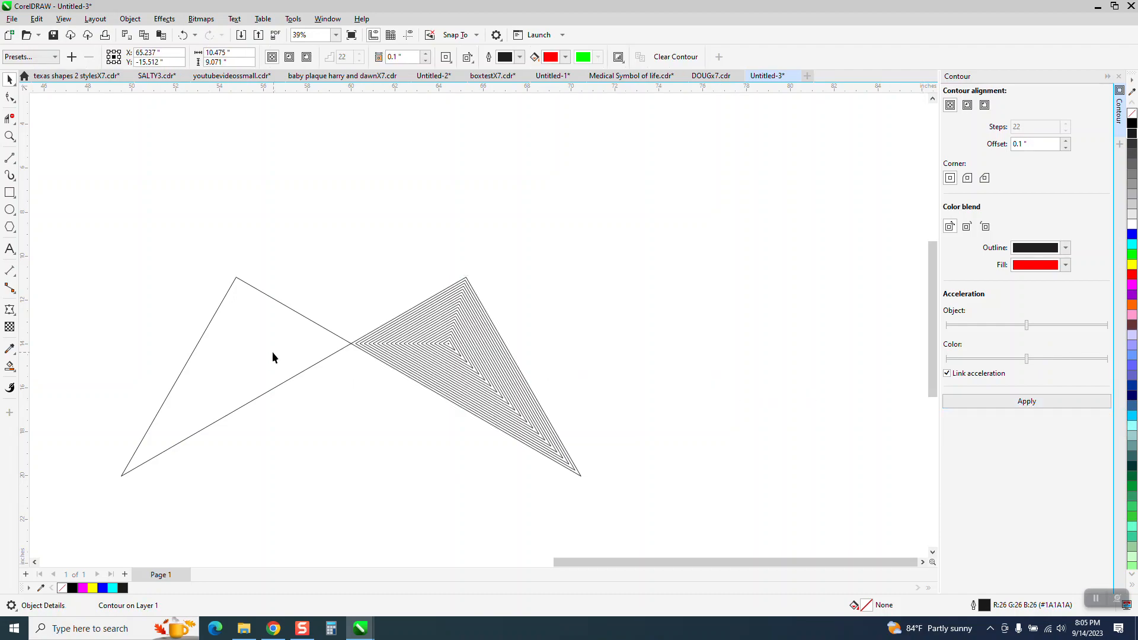
click(273, 357)
click(1017, 406)
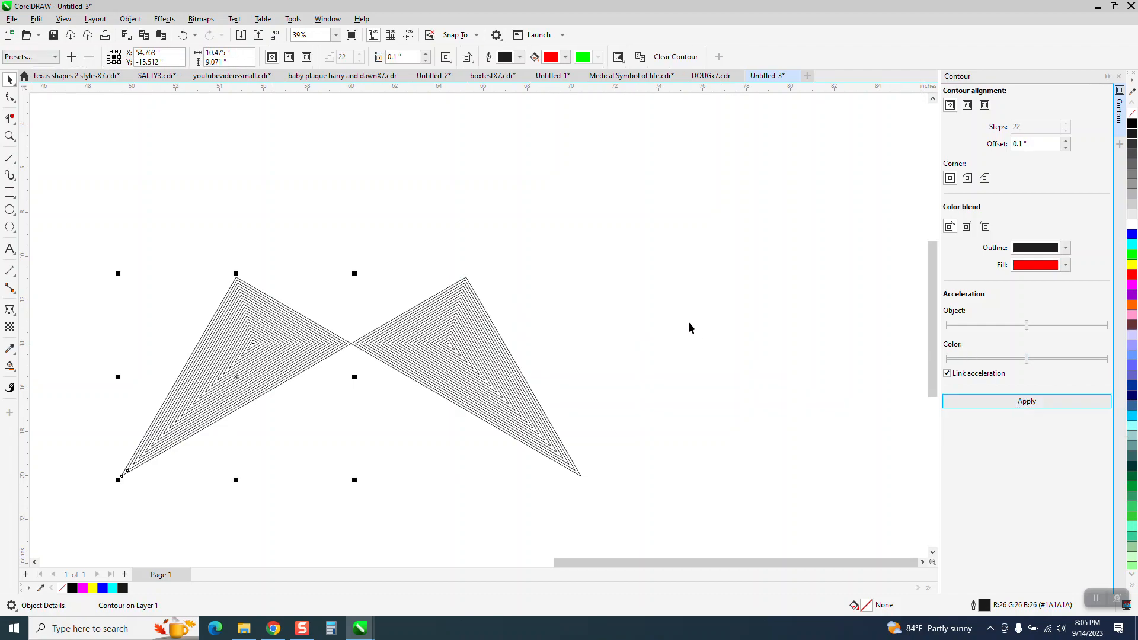
Select both contoured shapes and nudge them left twice by 20 in, back into the triangle's blank side areas
scroll(594, 290, down, 3)
drag(422, 254, 678, 401)
key(Left)
key(Left)
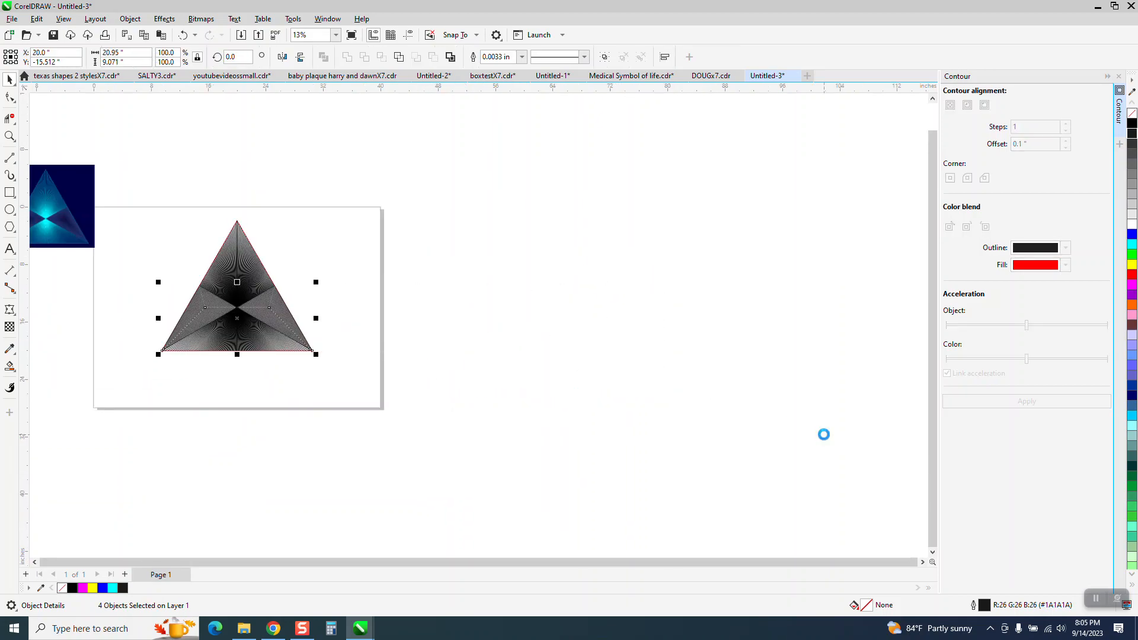
click(120, 298)
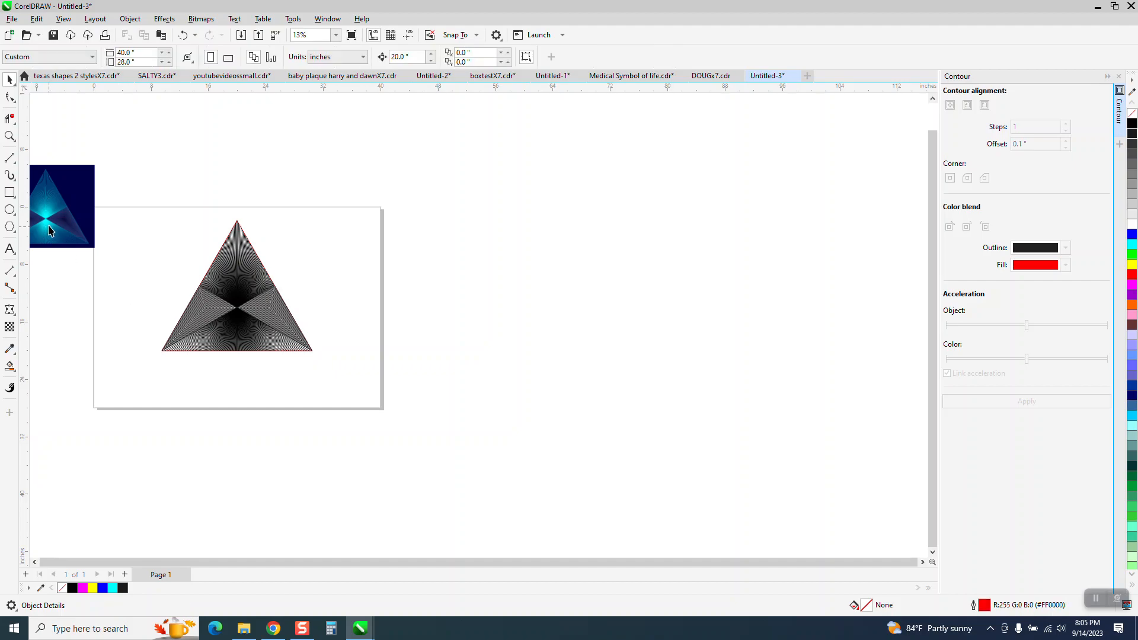
click(10, 135)
drag(133, 217, 284, 350)
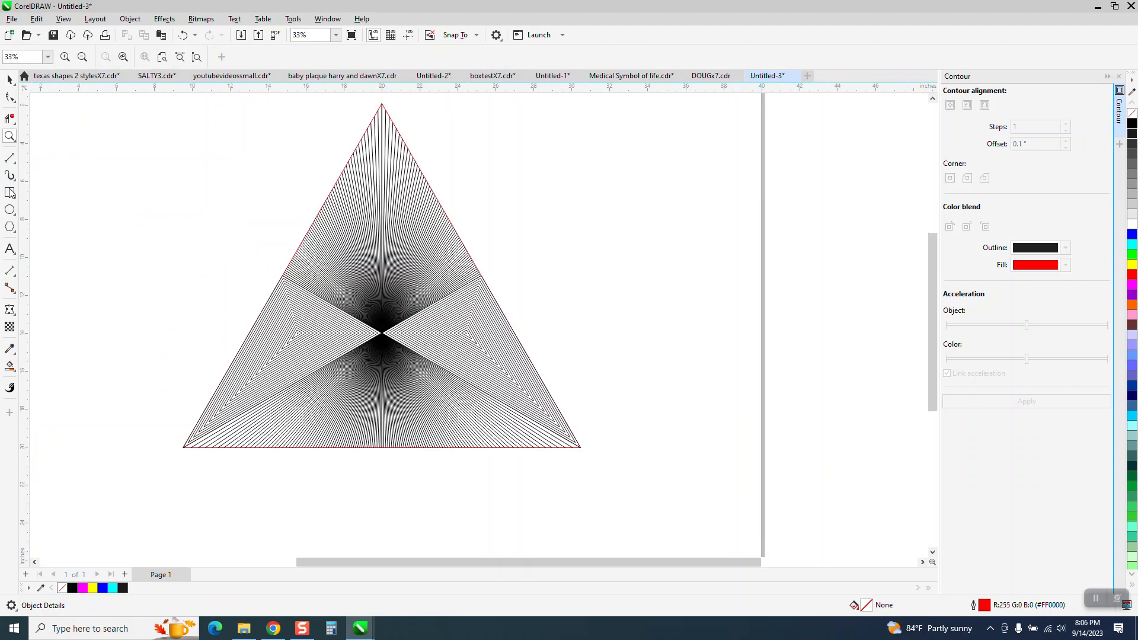
Select the whole triangle design and set its outline colour to cyan
click(10, 79)
scroll(232, 209, down, 1)
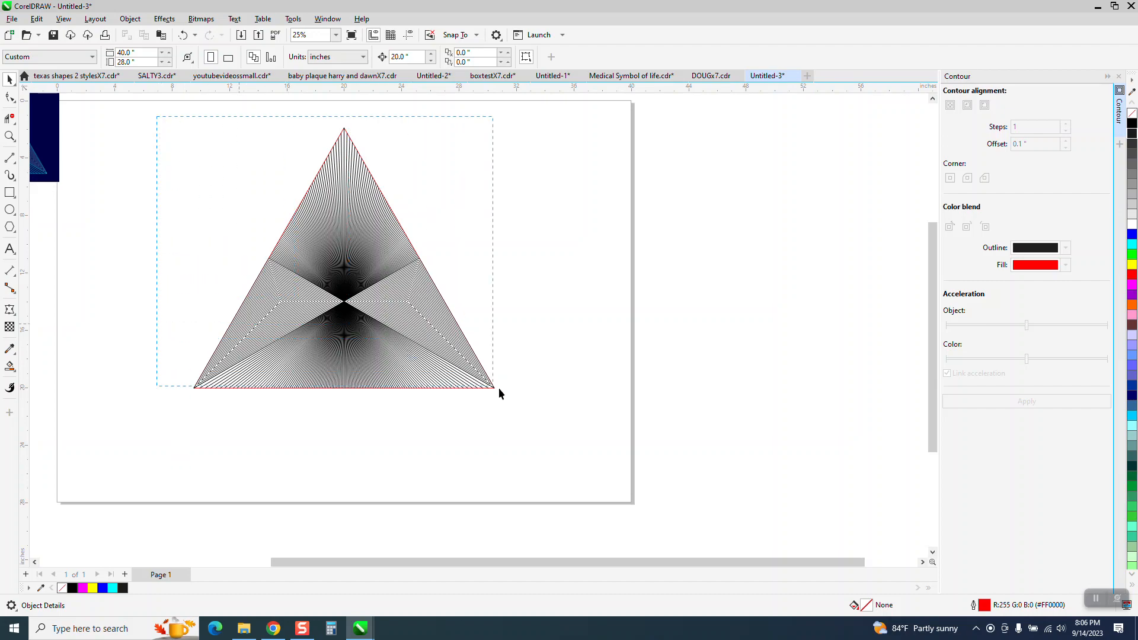
drag(574, 441, 574, 441)
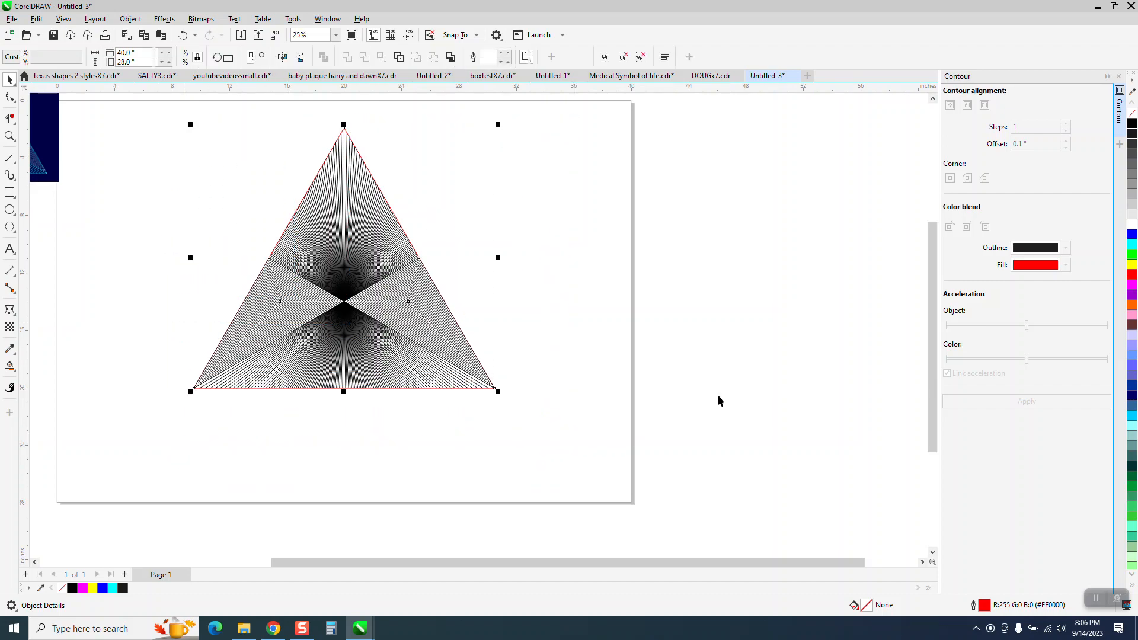
right_click(1131, 247)
scroll(592, 344, down, 1)
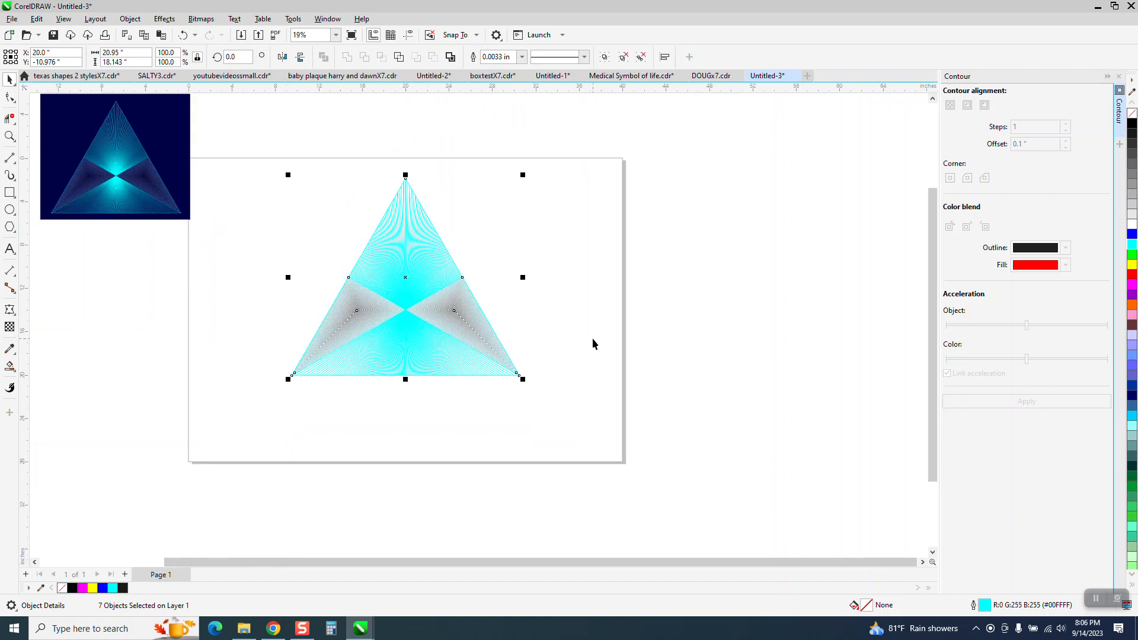
Group the whole triangle design and centre it on the page
click(10, 194)
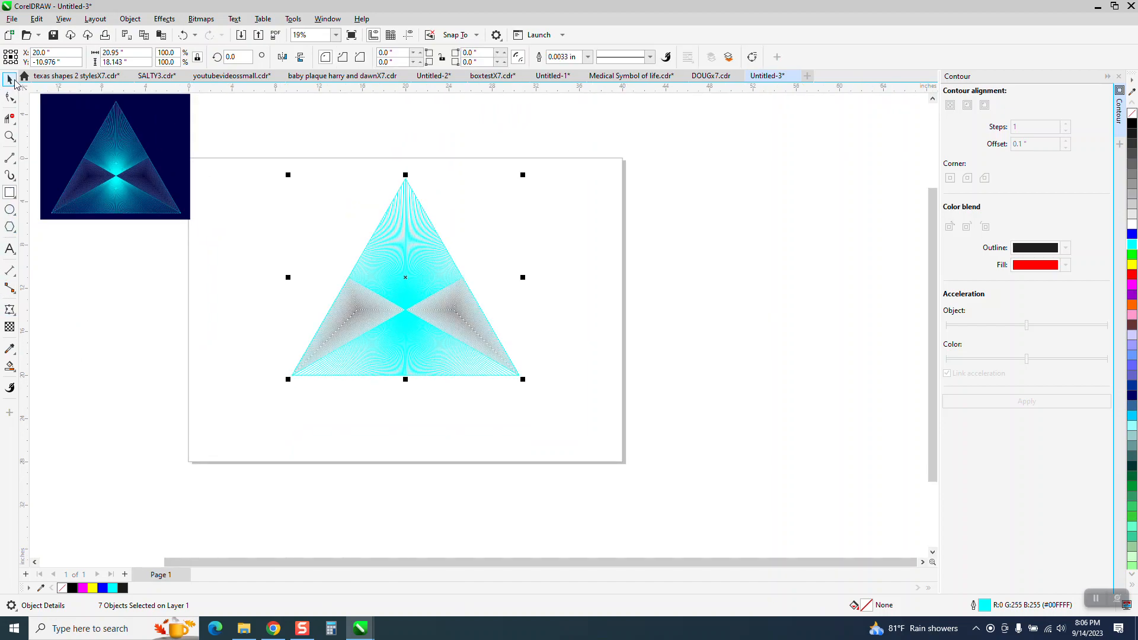
click(10, 79)
drag(261, 158, 627, 464)
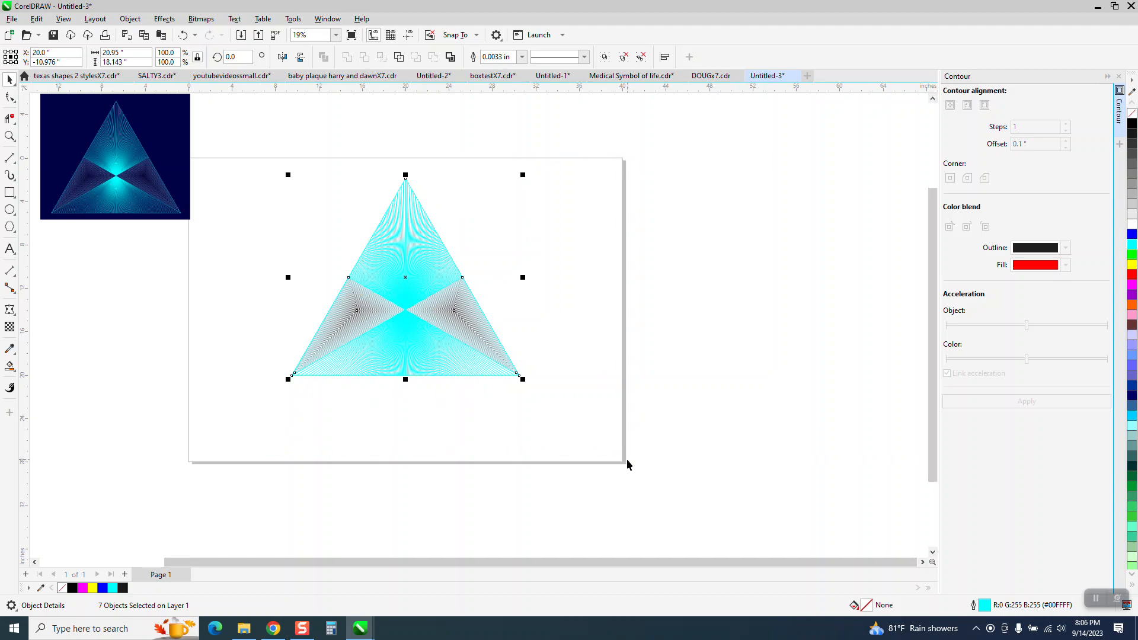
key(ctrl+g)
key(p)
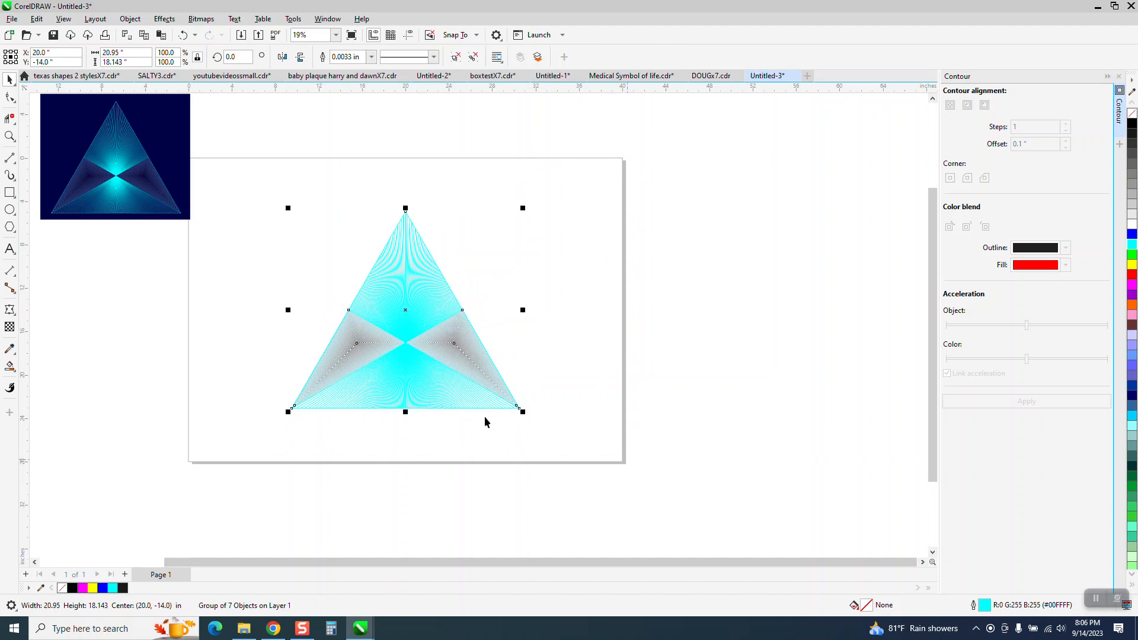
Draw a rectangle about 27.6 by 21.6 in around the triangle and centre it on the page
click(9, 193)
drag(268, 198, 567, 432)
key(p)
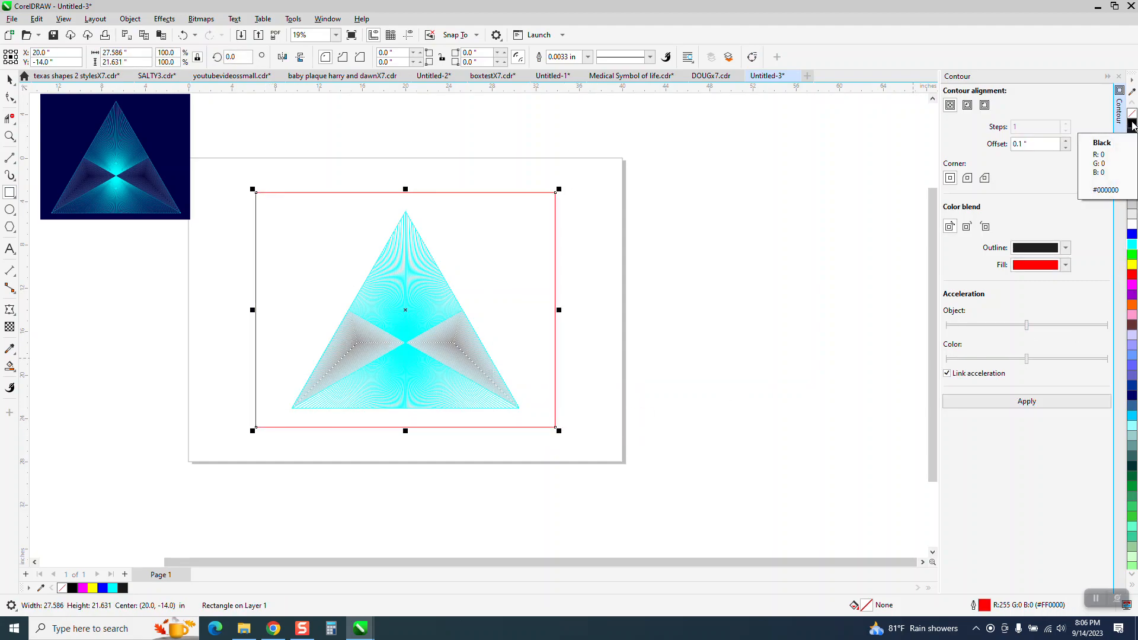
Fill the rectangle with black and send it to the back of the page behind the triangle design
click(1132, 123)
click(131, 19)
mouse_move(157, 211)
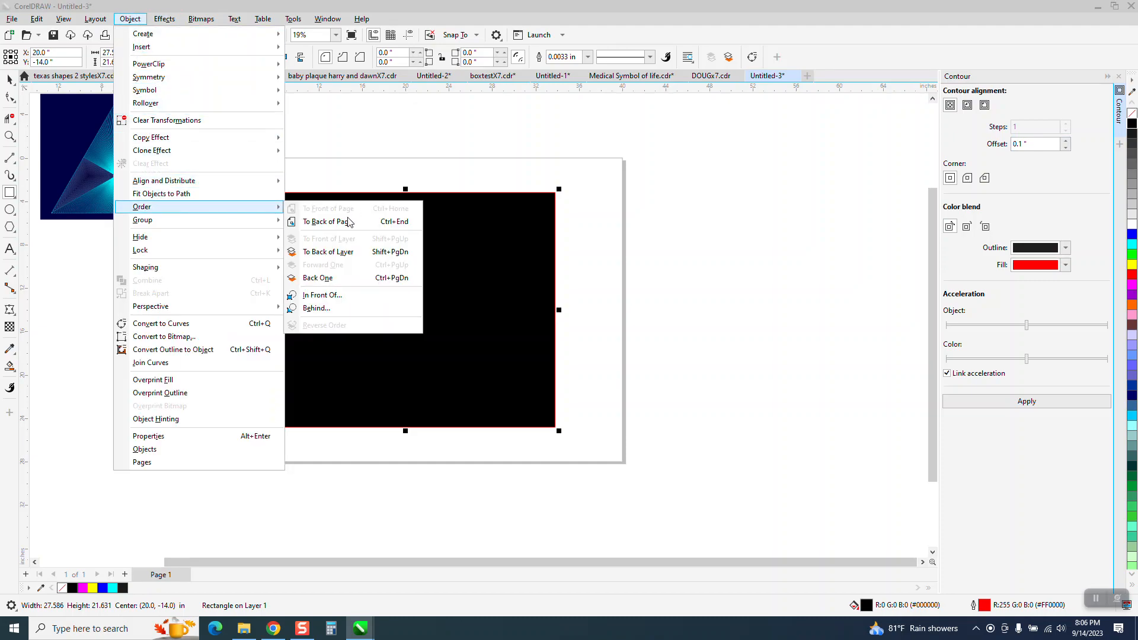
click(330, 222)
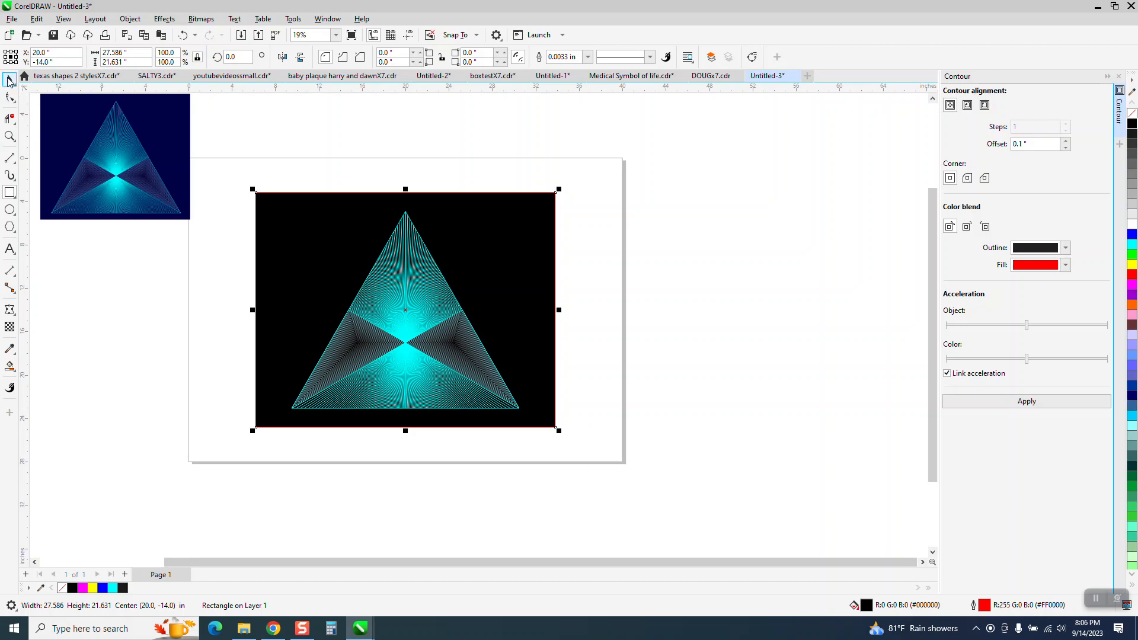
Place the reference image beside the black rectangle, enlarge it to about 25.4 by 21.4 in, and leave everything deselected
drag(100, 141, 641, 263)
drag(700, 344, 721, 362)
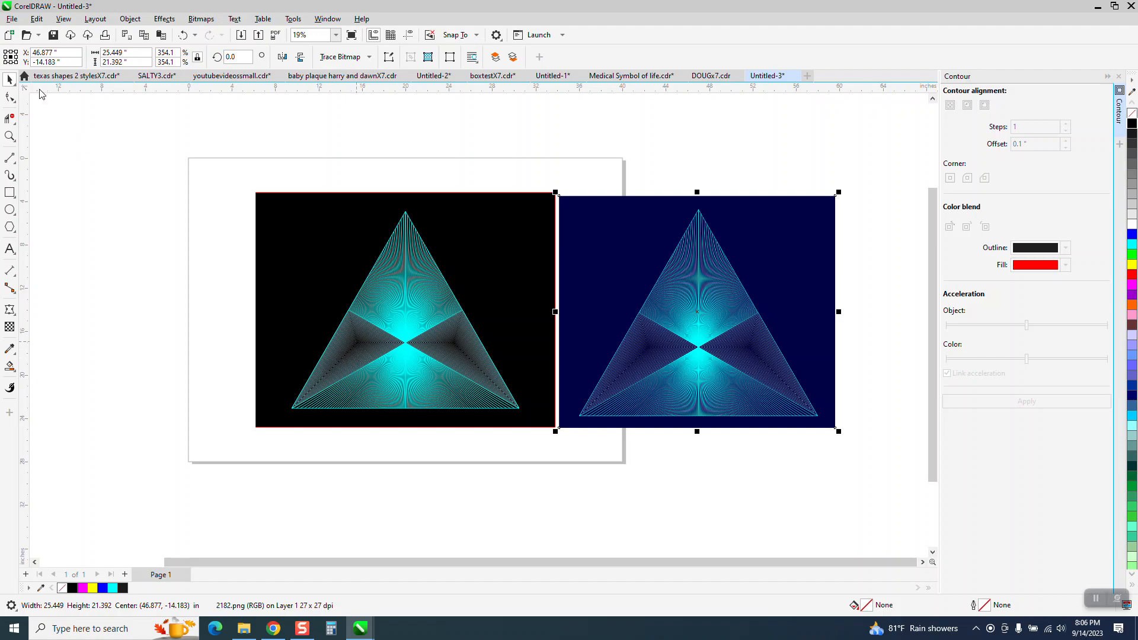
click(417, 304)
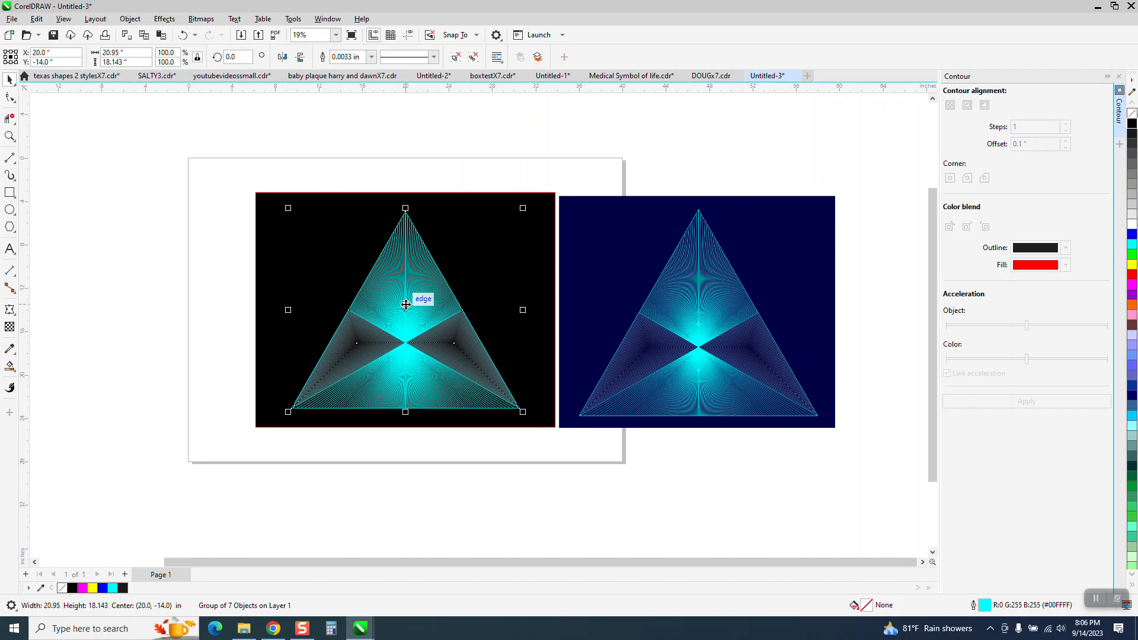
click(201, 242)
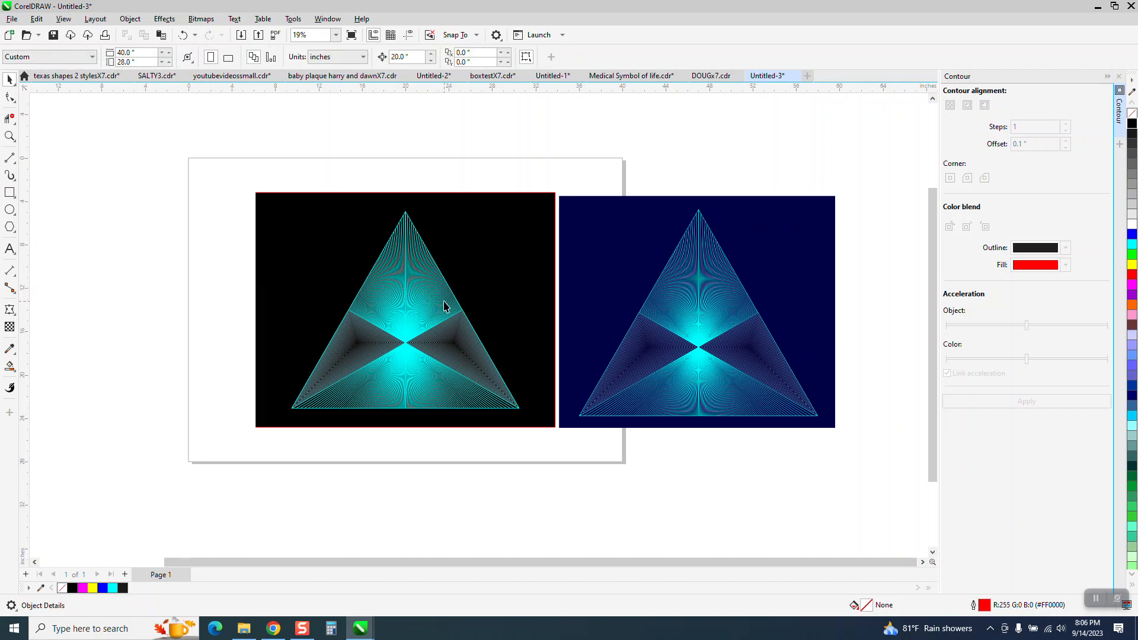
Examine the line patterns of the blue reference image and the recreated cyan triangle up close and compare them
click(798, 281)
click(9, 136)
drag(604, 201, 853, 472)
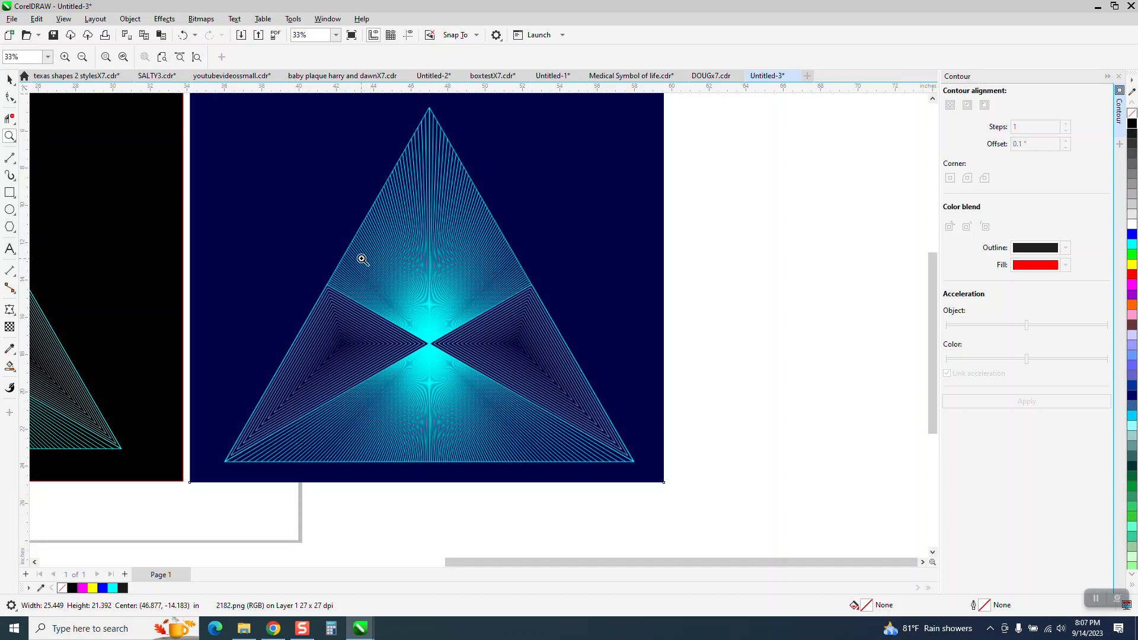
drag(363, 259, 523, 397)
scroll(541, 380, down, 5)
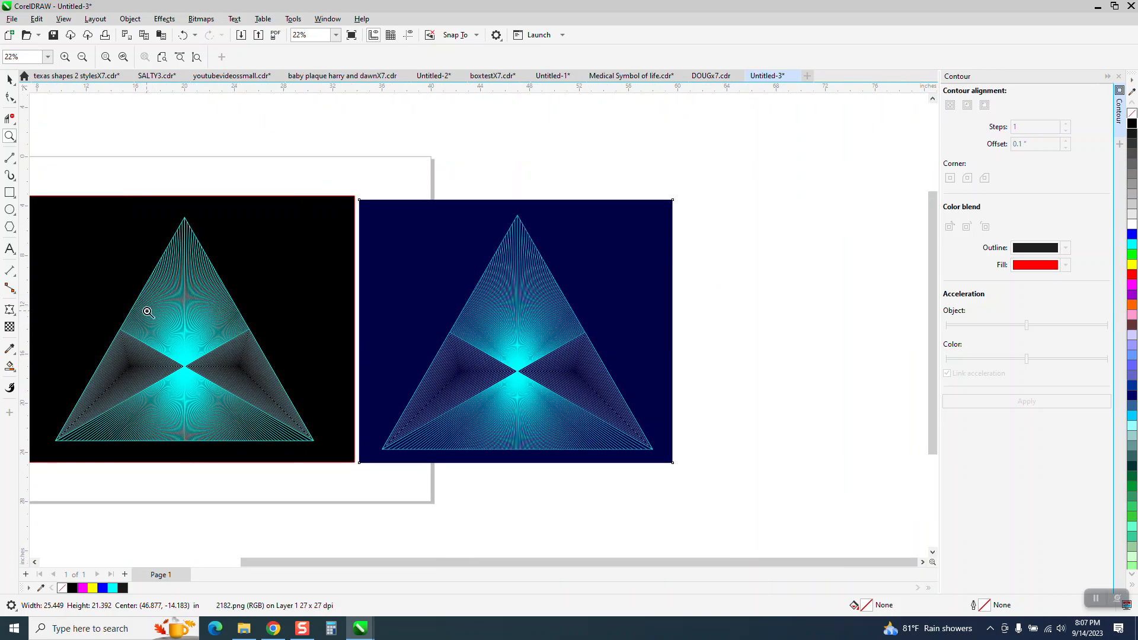
drag(117, 272, 386, 465)
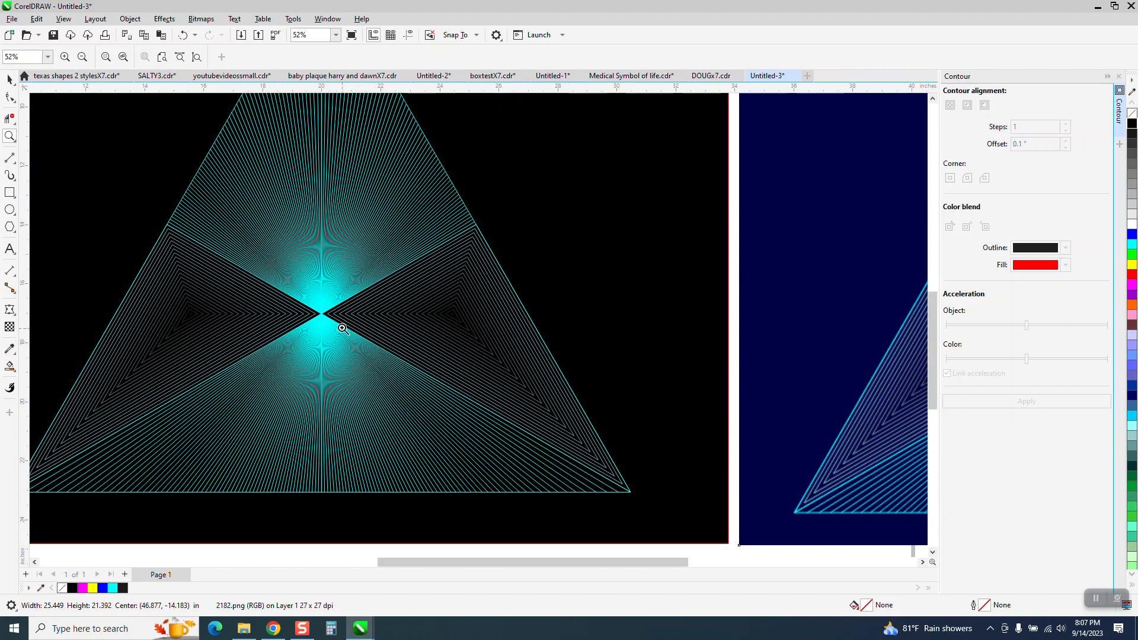
scroll(347, 386, down, 2)
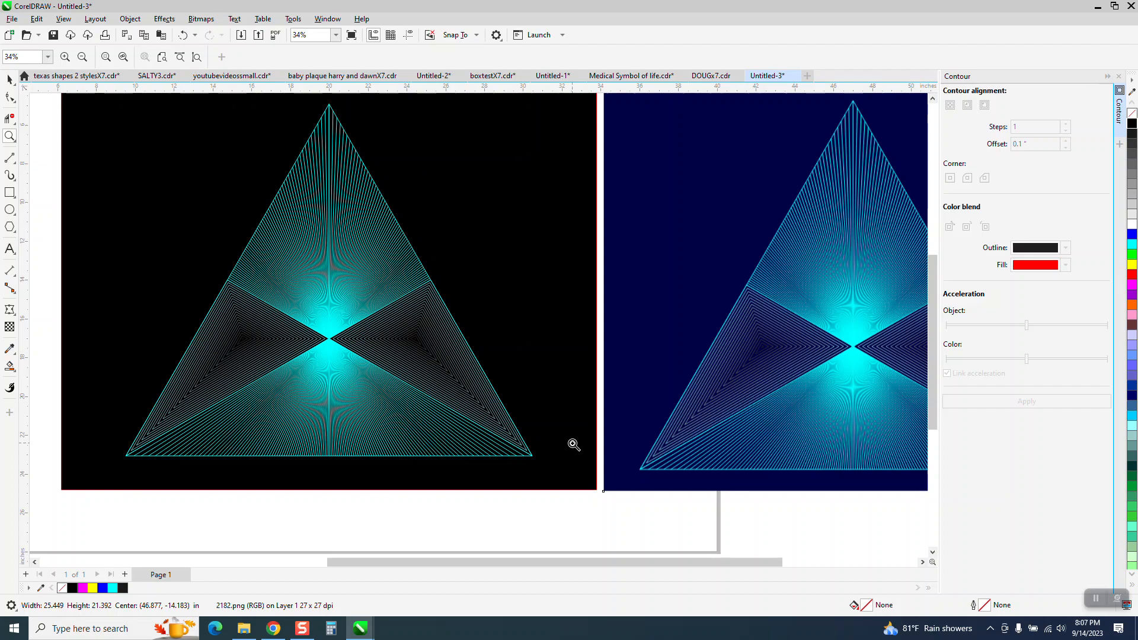
scroll(573, 445, down, 1)
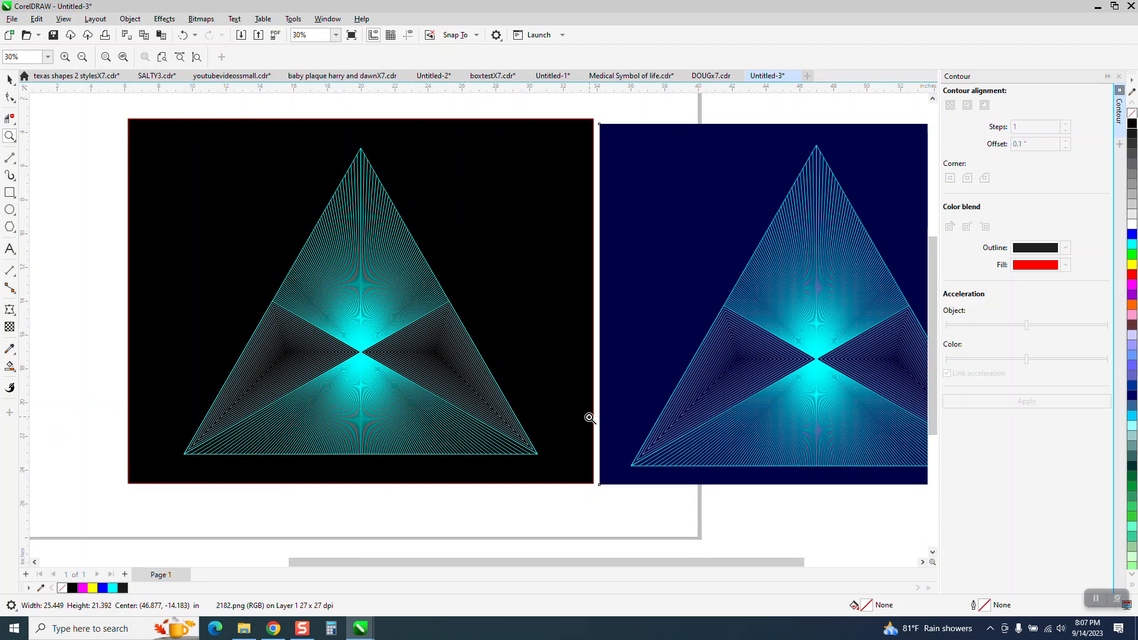